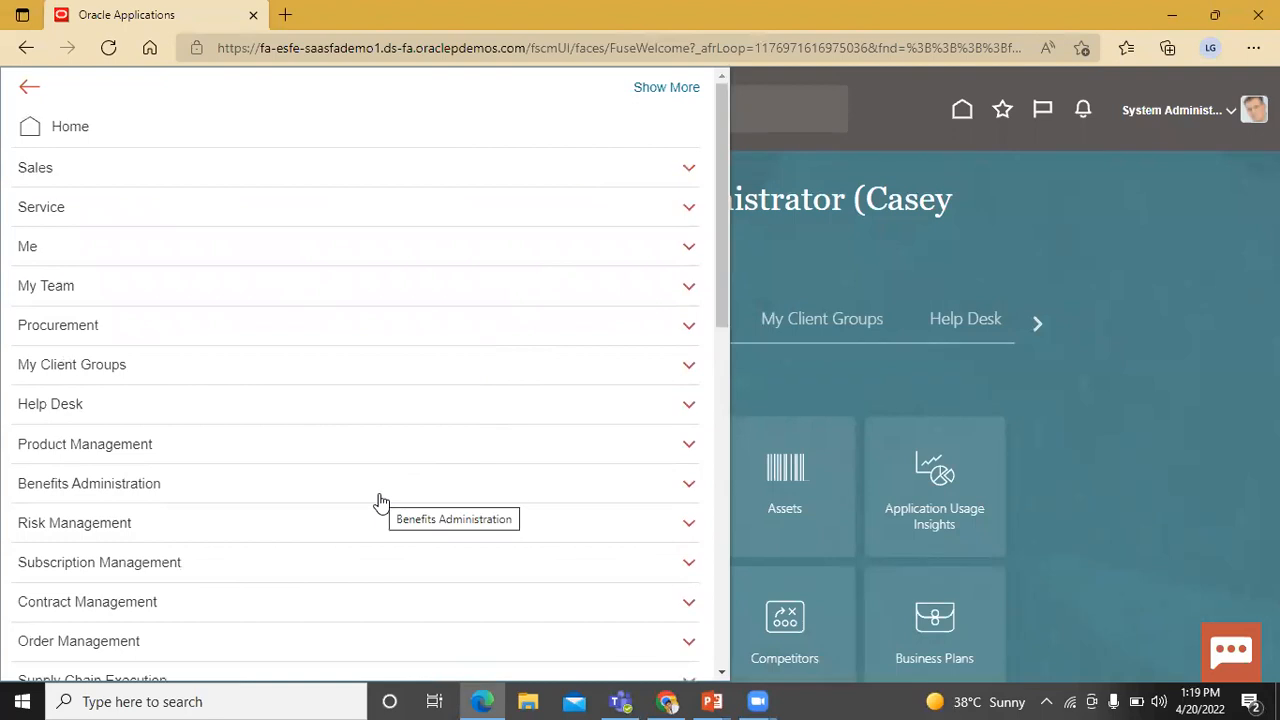
- Open the Sandboxes page from the Configuration group of the navigator
{"action": "scroll", "coordinate": [295, 428], "scroll_direction": "down", "scroll_amount": 4}
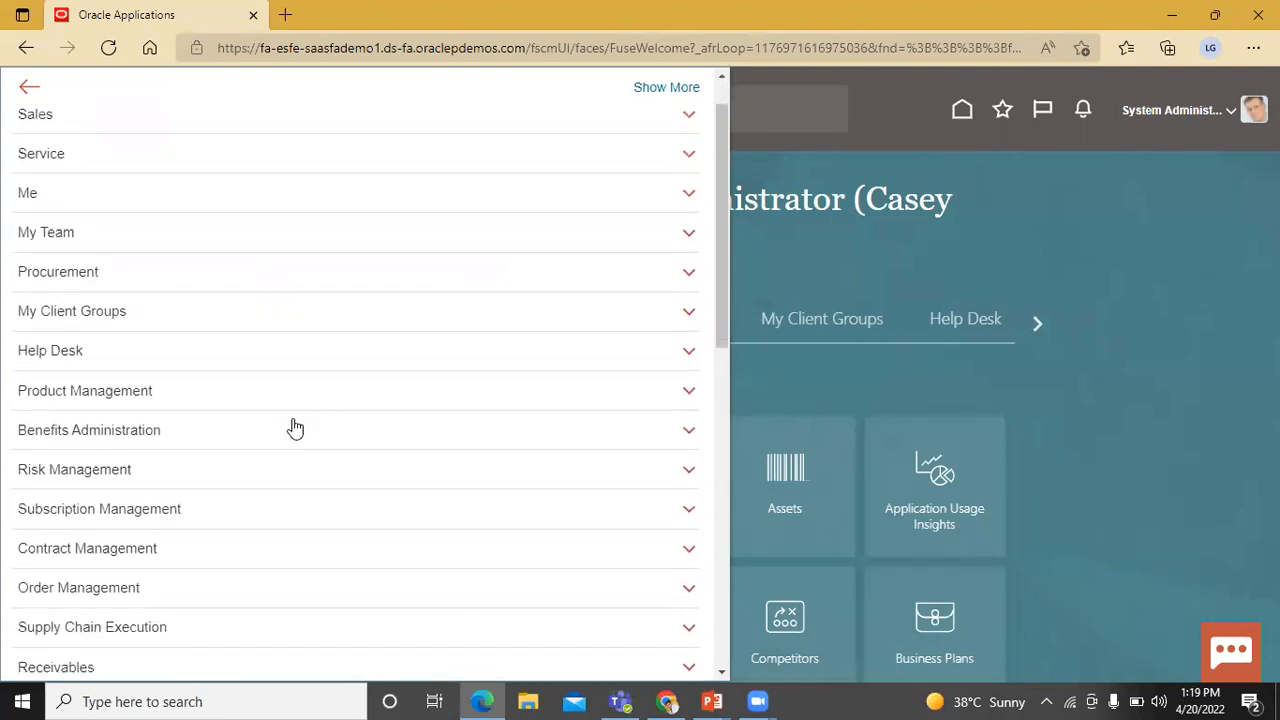
{"action": "scroll", "coordinate": [295, 428], "scroll_direction": "down", "scroll_amount": 1}
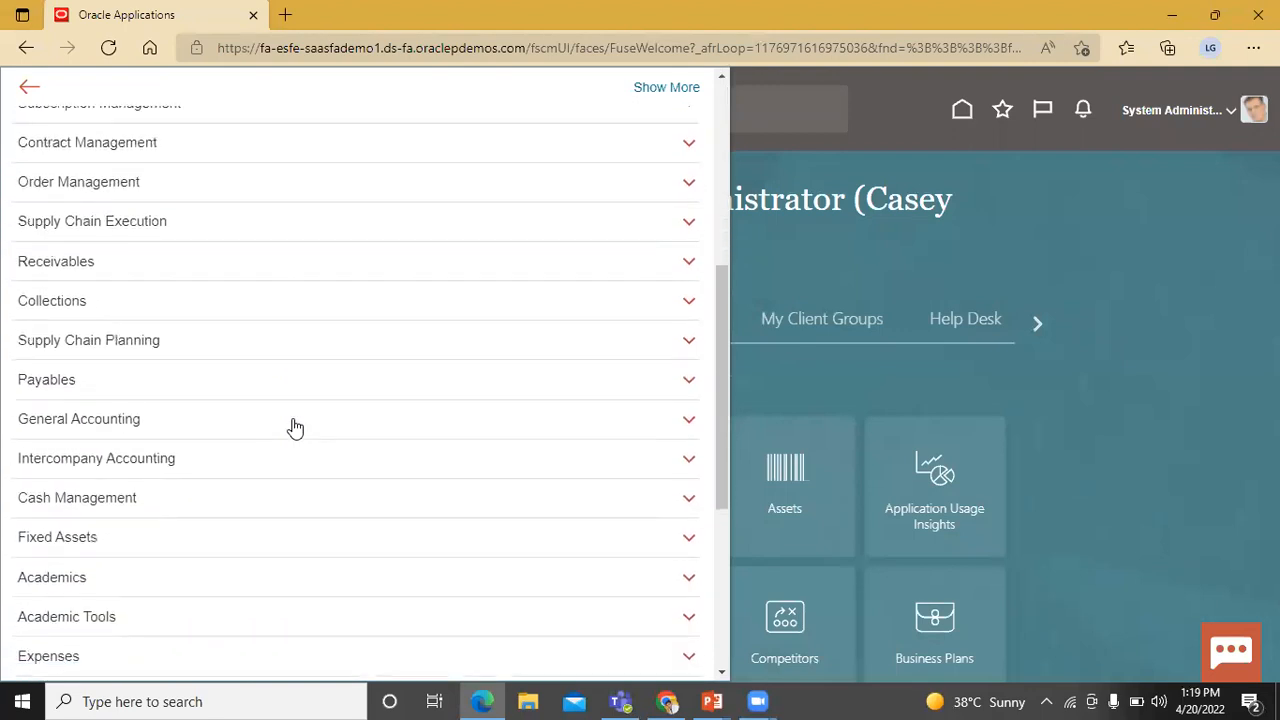
{"action": "scroll", "coordinate": [295, 428], "scroll_direction": "down", "scroll_amount": 5}
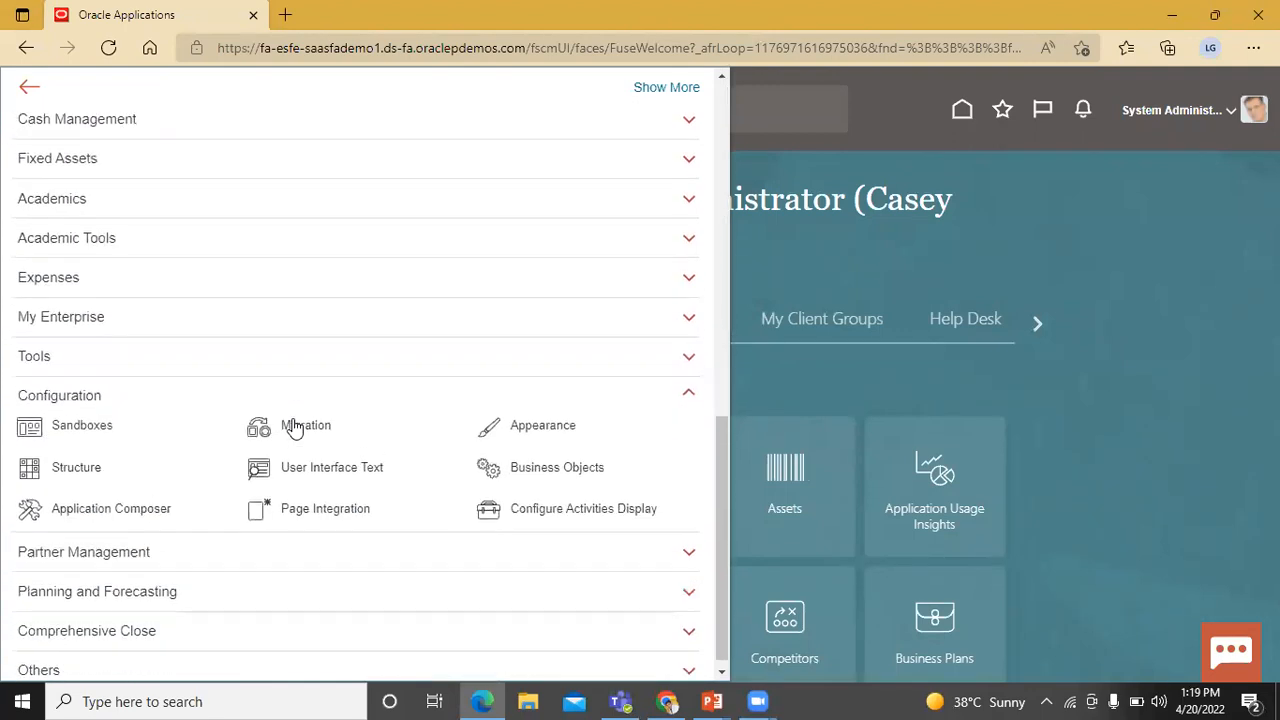
{"action": "left_click", "coordinate": [240, 384]}
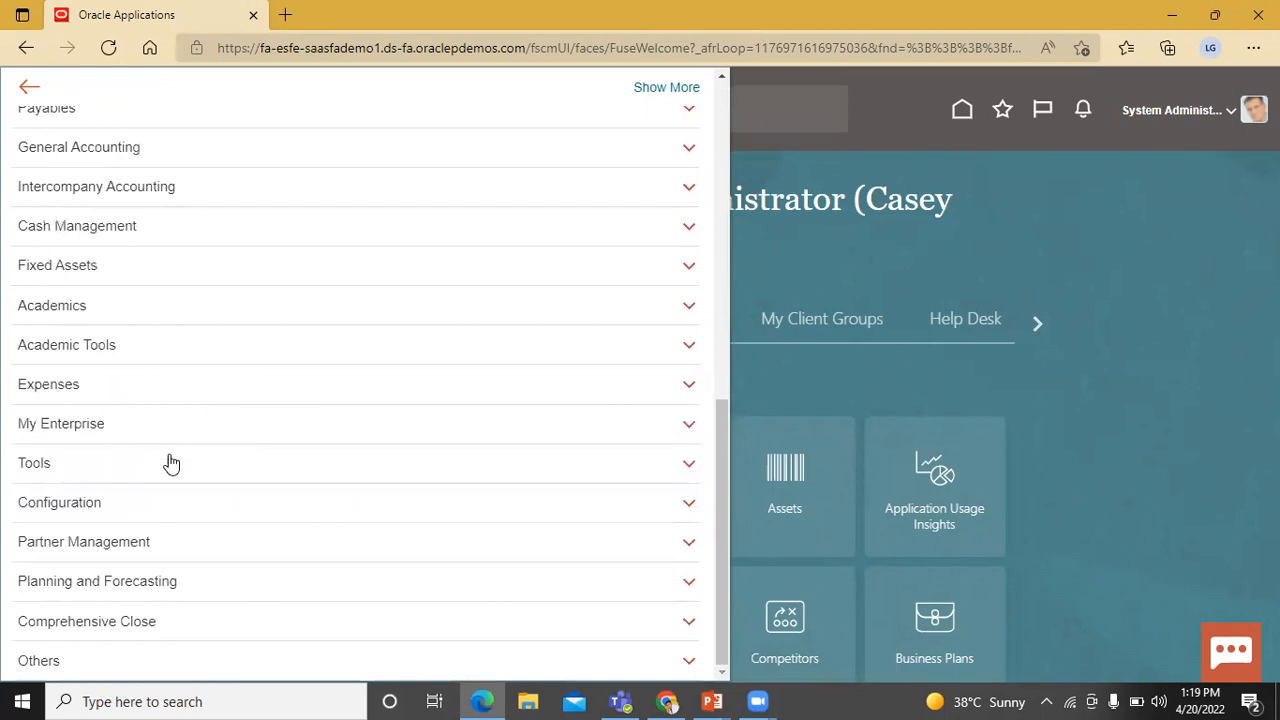
{"action": "left_click", "coordinate": [160, 502]}
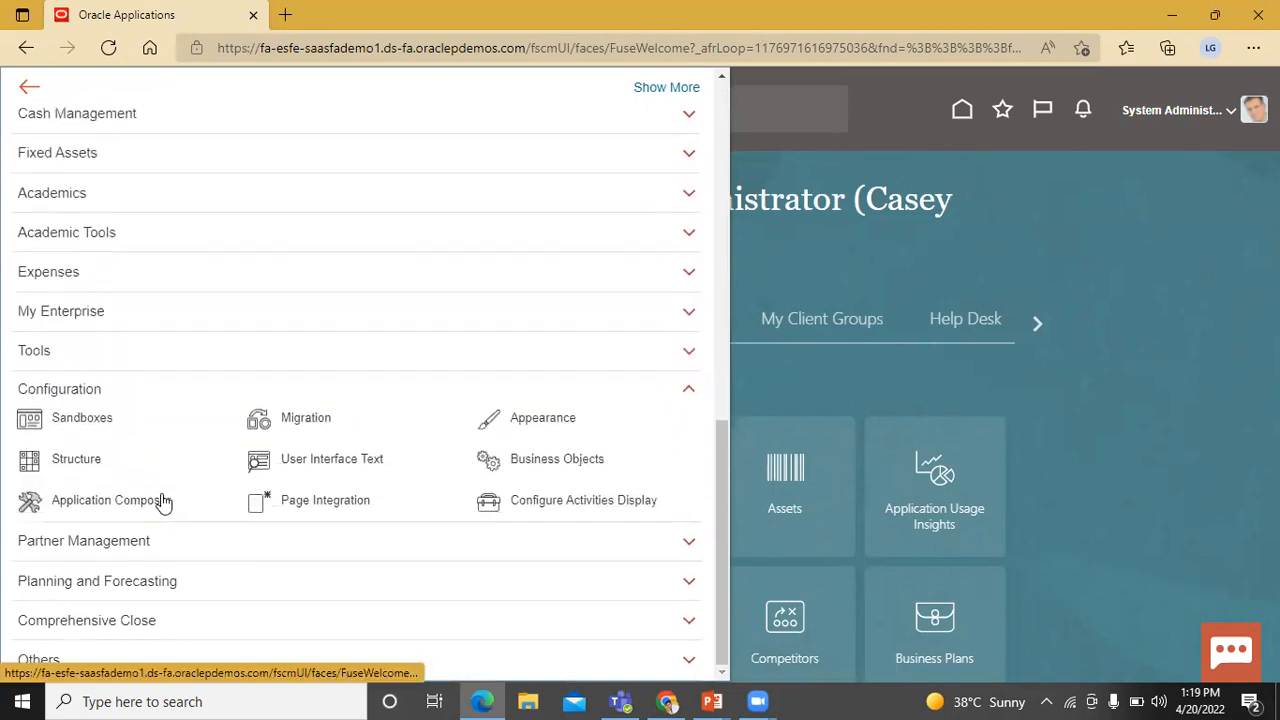
{"action": "left_click", "coordinate": [86, 415]}
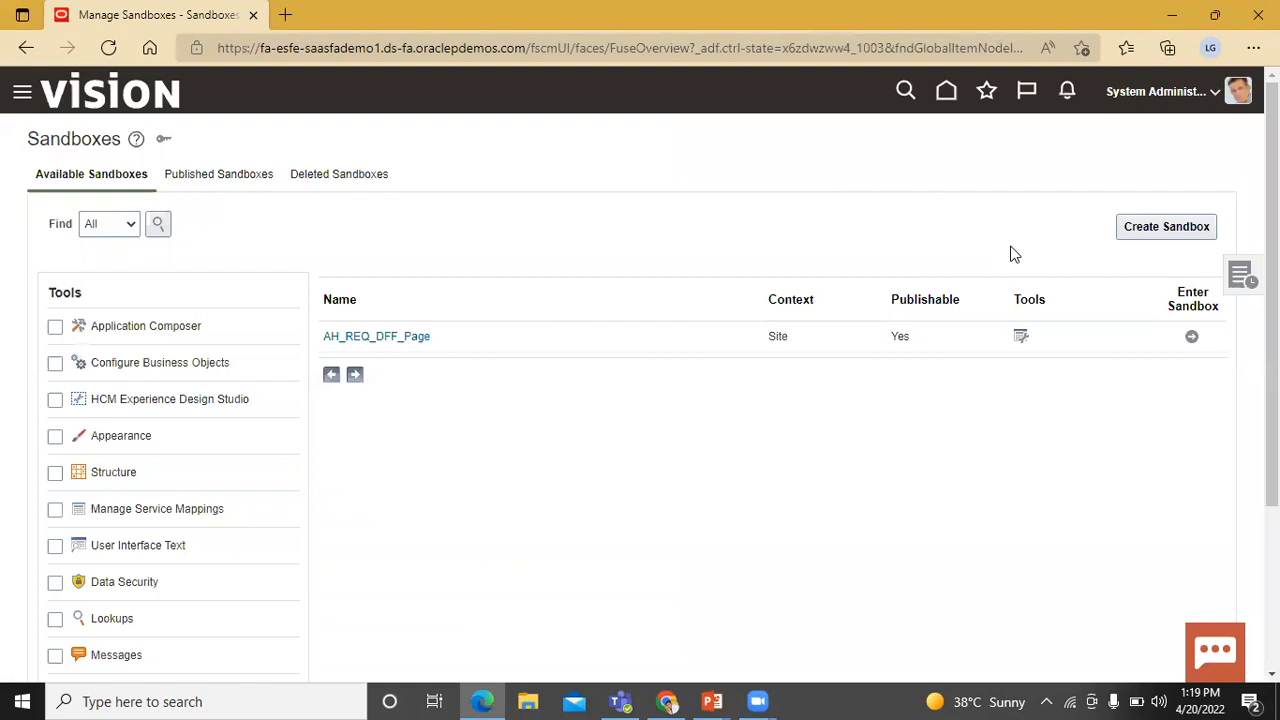
- Create and enter a publishable sandbox named BISP_Quotes with the Application Composer and Structure tools active
{"action": "left_click", "coordinate": [1157, 228]}
{"action": "left_click", "coordinate": [227, 197]}
{"action": "type", "text": "BISF"}
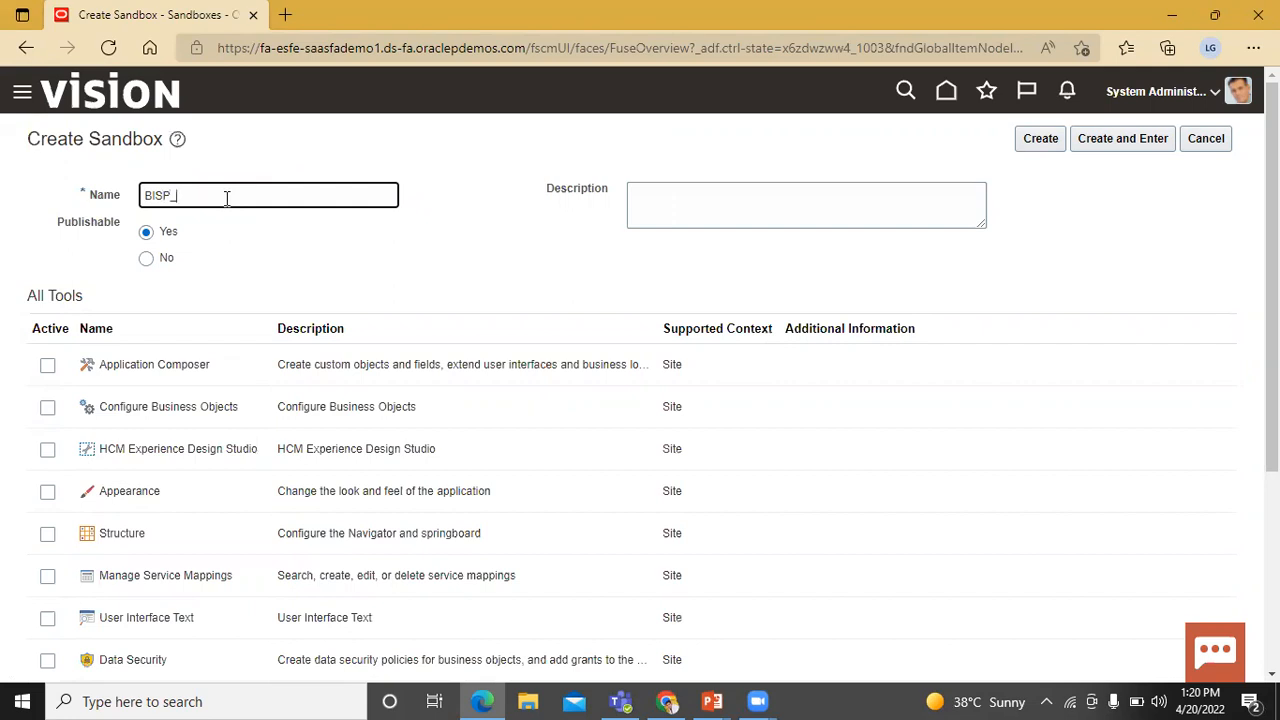
{"action": "type", "text": "_Quotes"}
{"action": "left_click", "coordinate": [48, 367]}
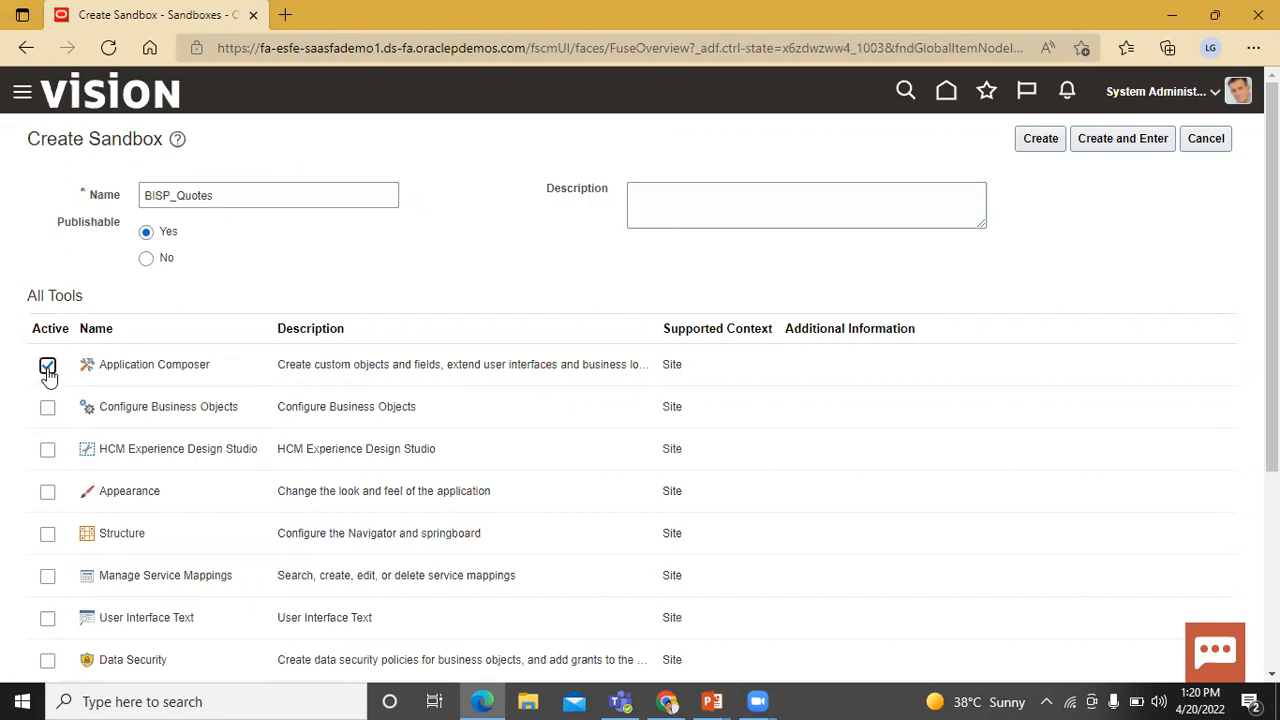
{"action": "left_click", "coordinate": [48, 537]}
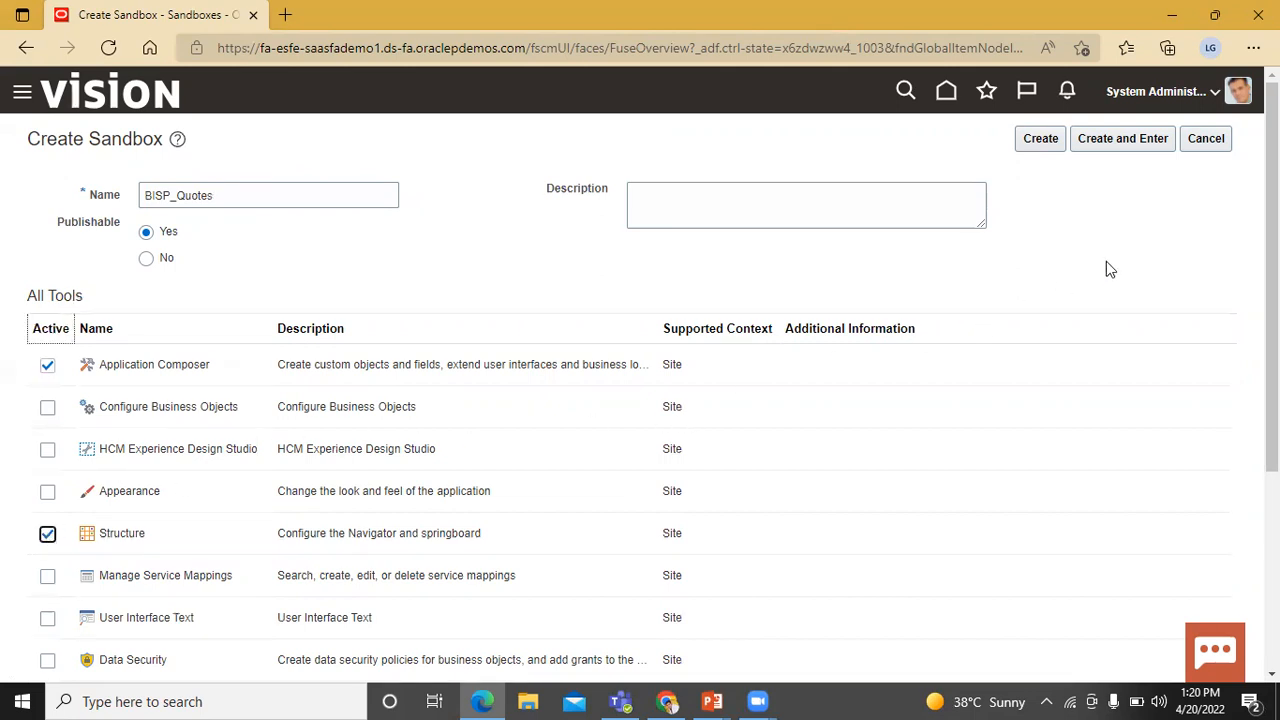
{"action": "left_click", "coordinate": [1125, 140]}
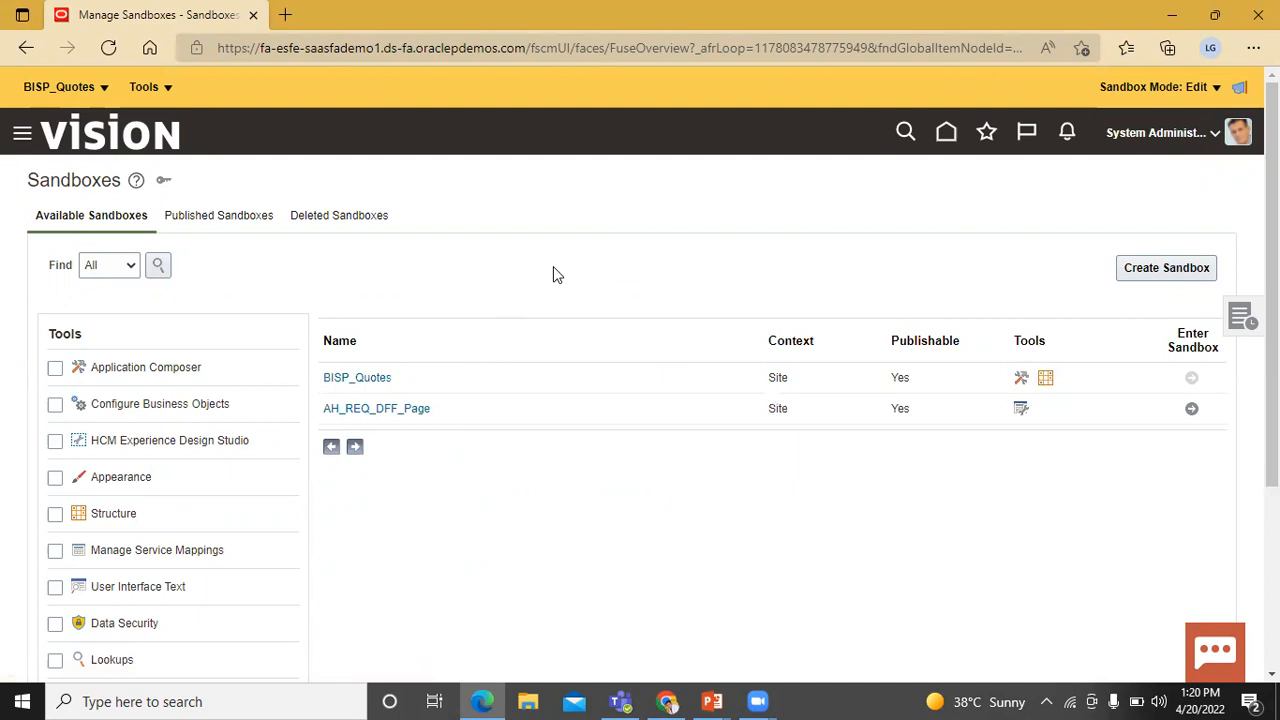
- Open the Structure page from the Configuration group to work on the navigation configuration
{"action": "left_click", "coordinate": [20, 135]}
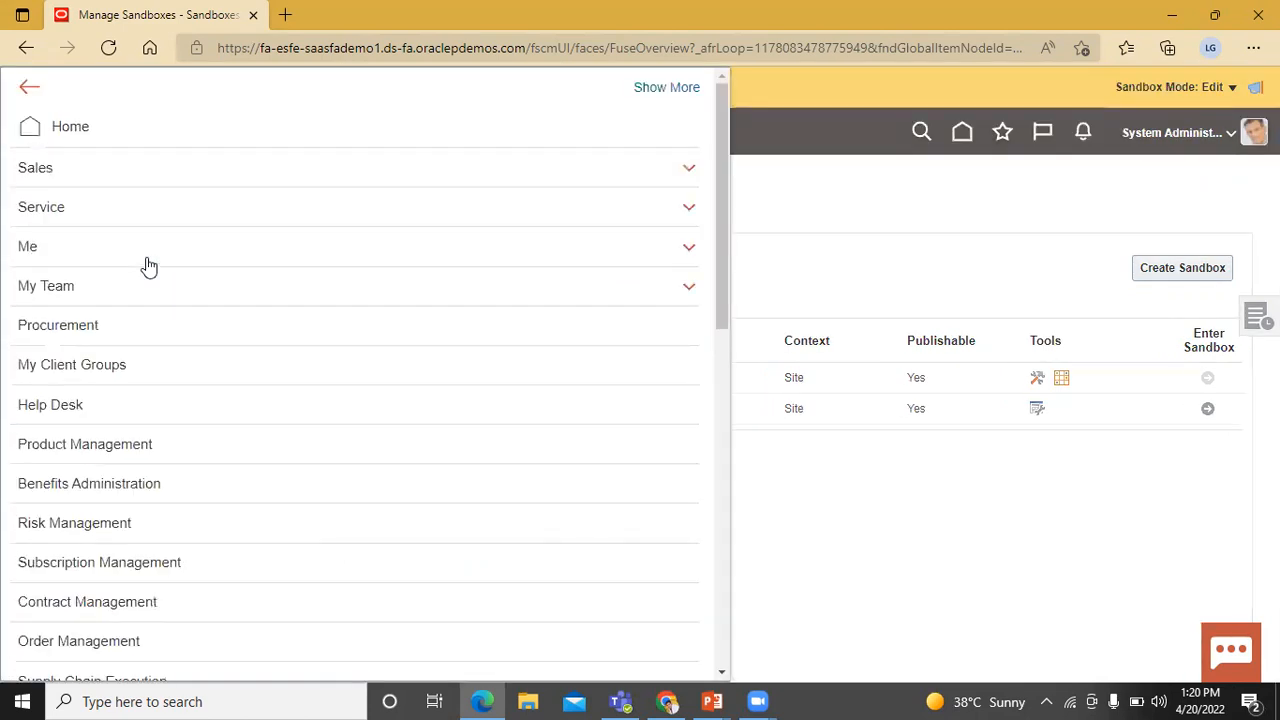
{"action": "scroll", "coordinate": [148, 266], "scroll_direction": "down", "scroll_amount": 9}
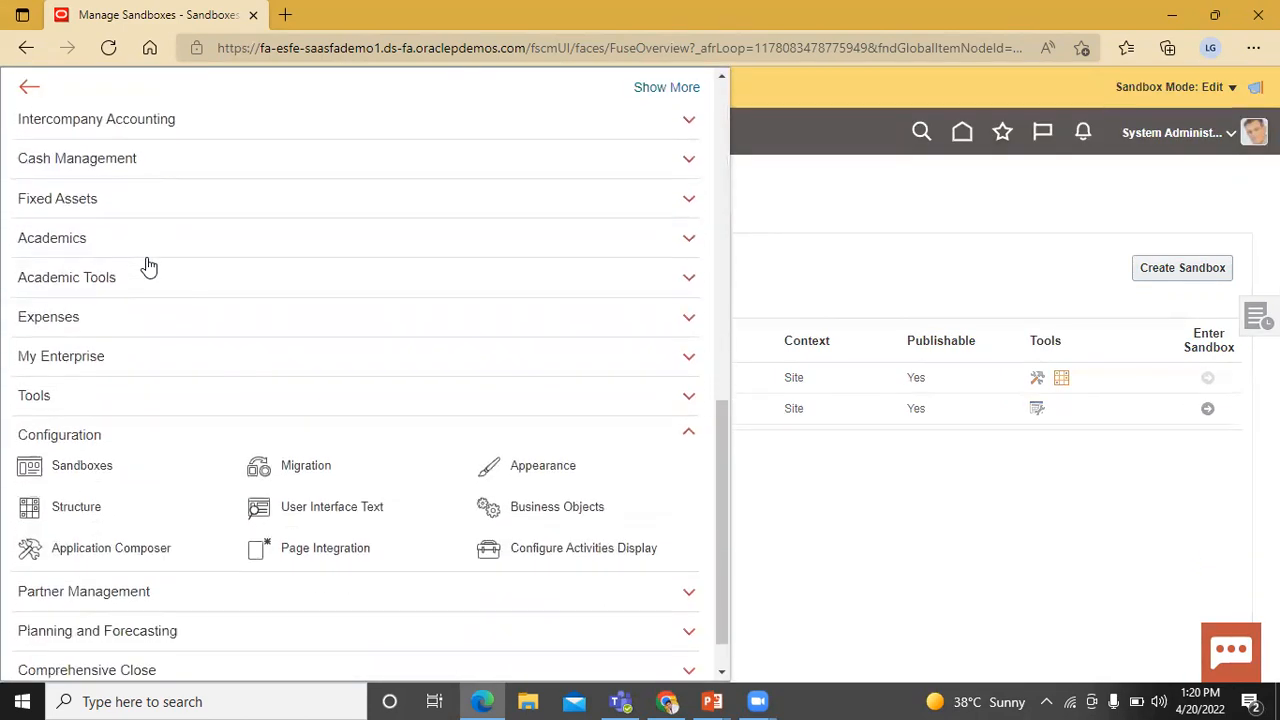
{"action": "scroll", "coordinate": [148, 266], "scroll_direction": "down", "scroll_amount": 1}
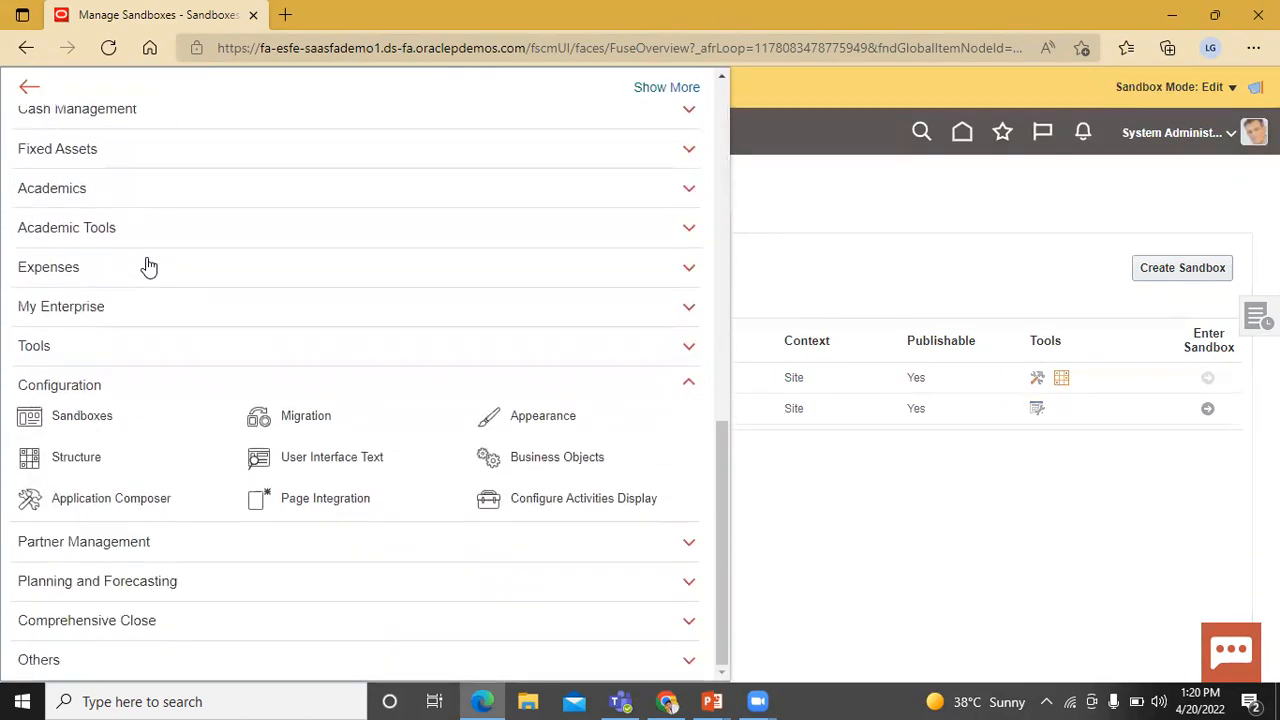
{"action": "left_click", "coordinate": [88, 463]}
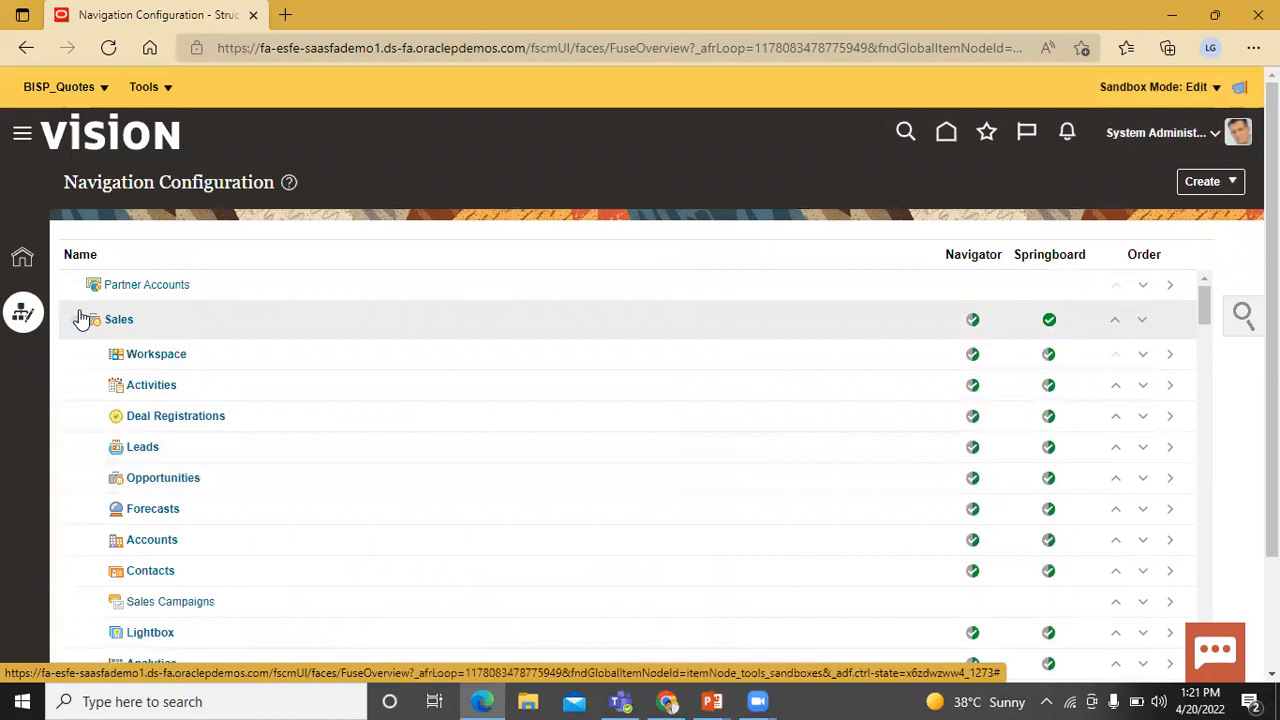
- Find the Quotes and Orders page entry within the Sales group and open it for editing
{"action": "left_click", "coordinate": [80, 318]}
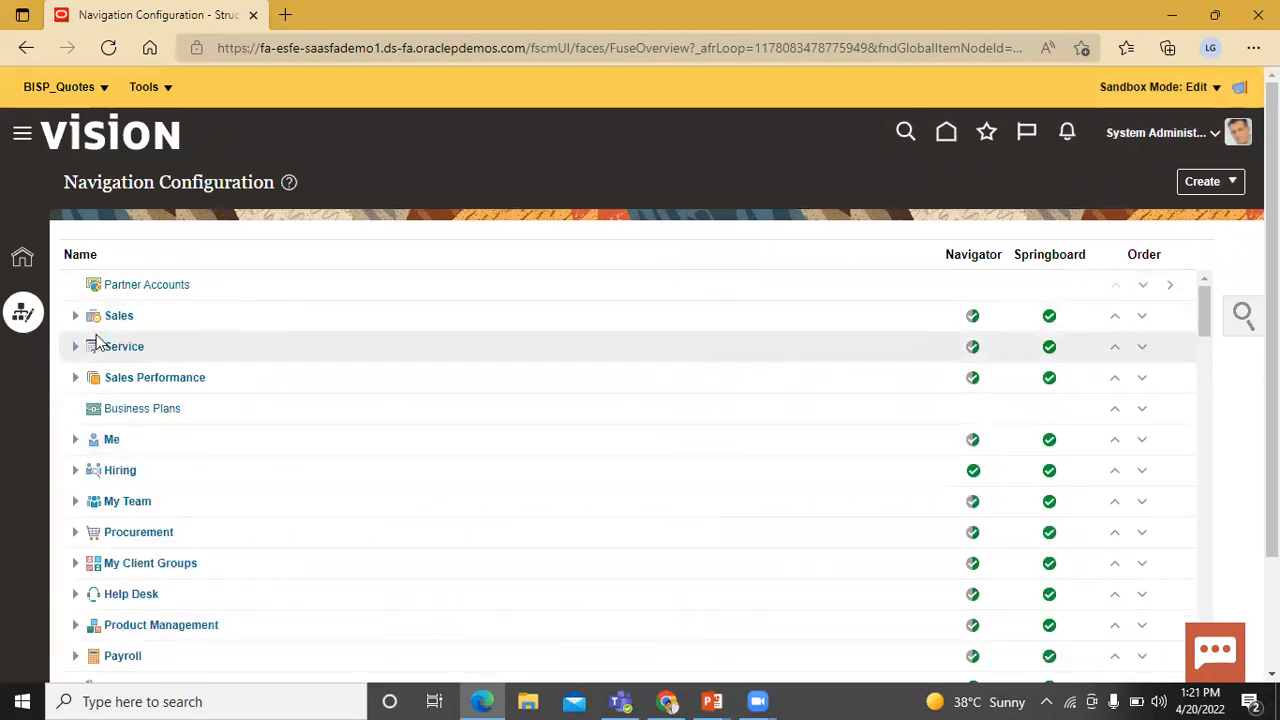
{"action": "left_click", "coordinate": [76, 318]}
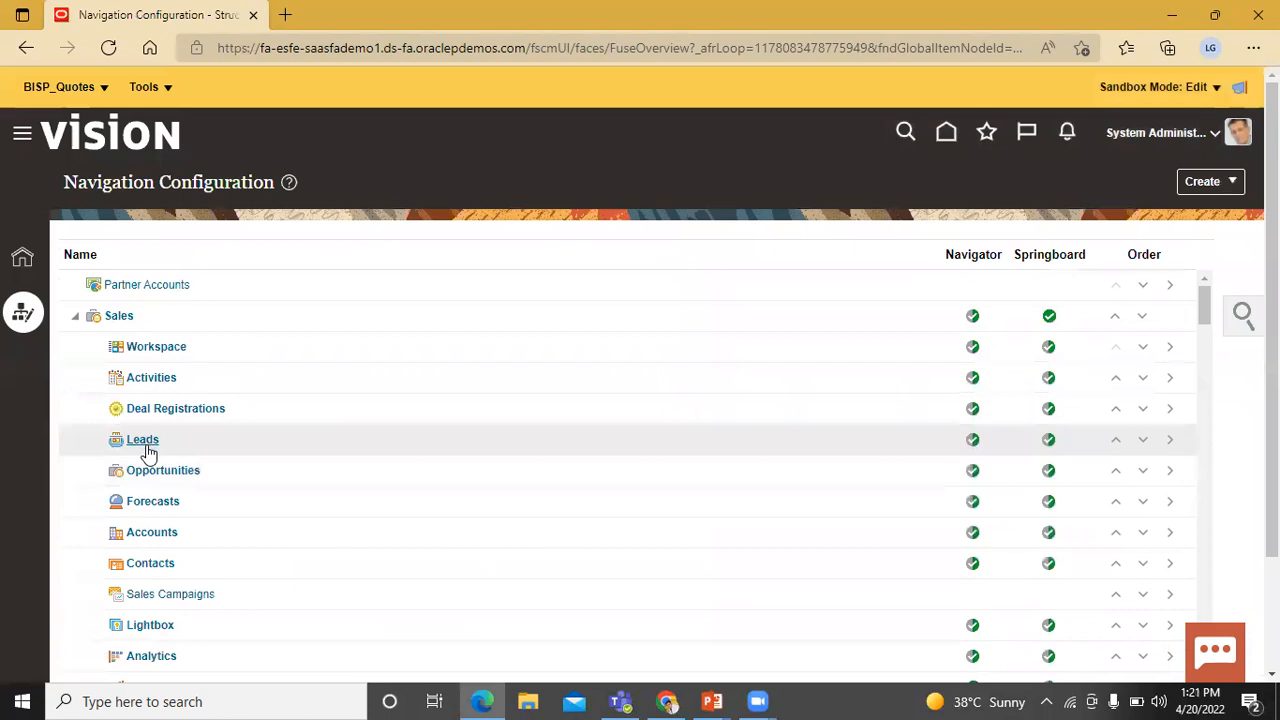
{"action": "scroll", "coordinate": [231, 526], "scroll_direction": "down", "scroll_amount": 1}
{"action": "scroll", "coordinate": [231, 526], "scroll_direction": "down", "scroll_amount": 3}
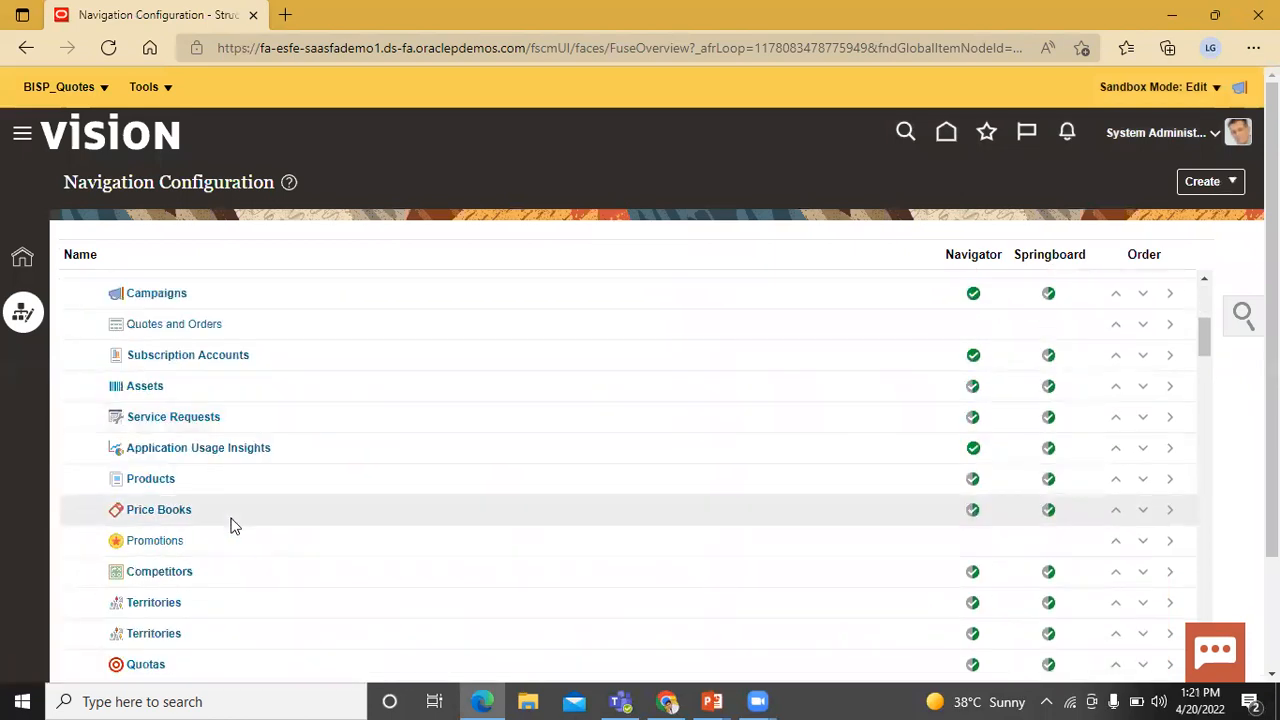
{"action": "scroll", "coordinate": [231, 526], "scroll_direction": "down", "scroll_amount": 5}
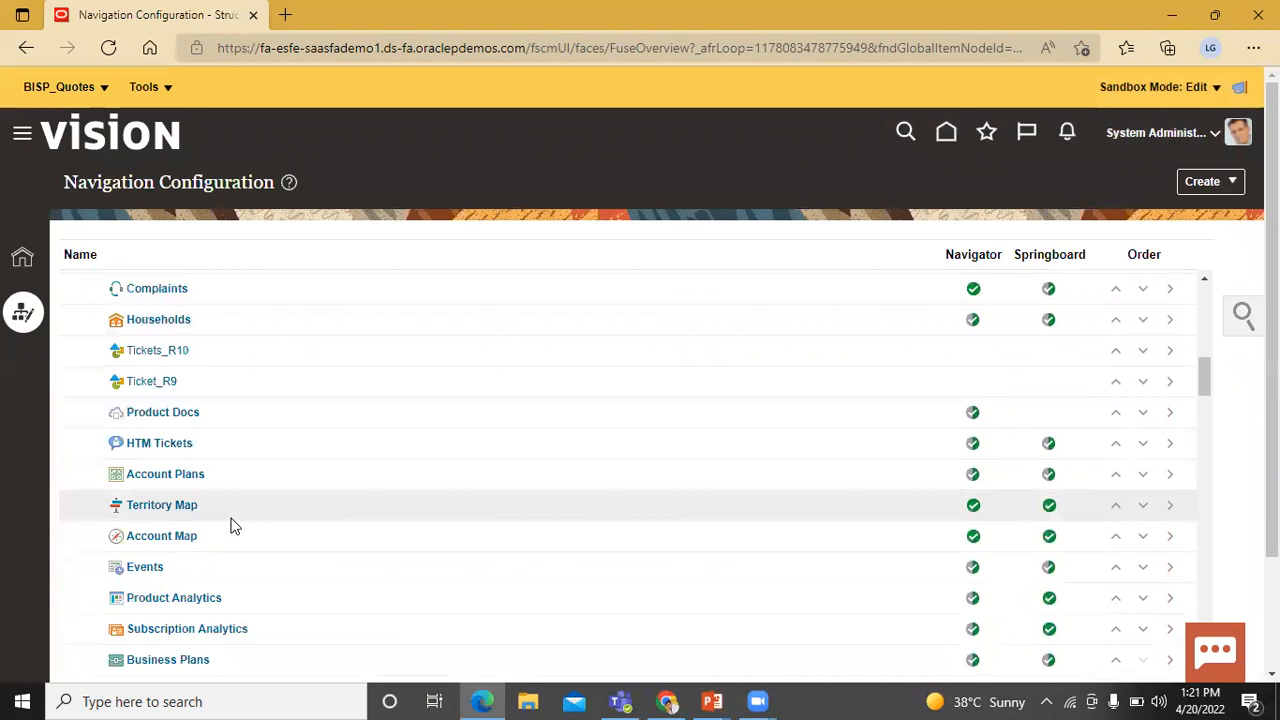
{"action": "scroll", "coordinate": [231, 526], "scroll_direction": "down", "scroll_amount": 3}
{"action": "scroll", "coordinate": [231, 526], "scroll_direction": "up", "scroll_amount": 6}
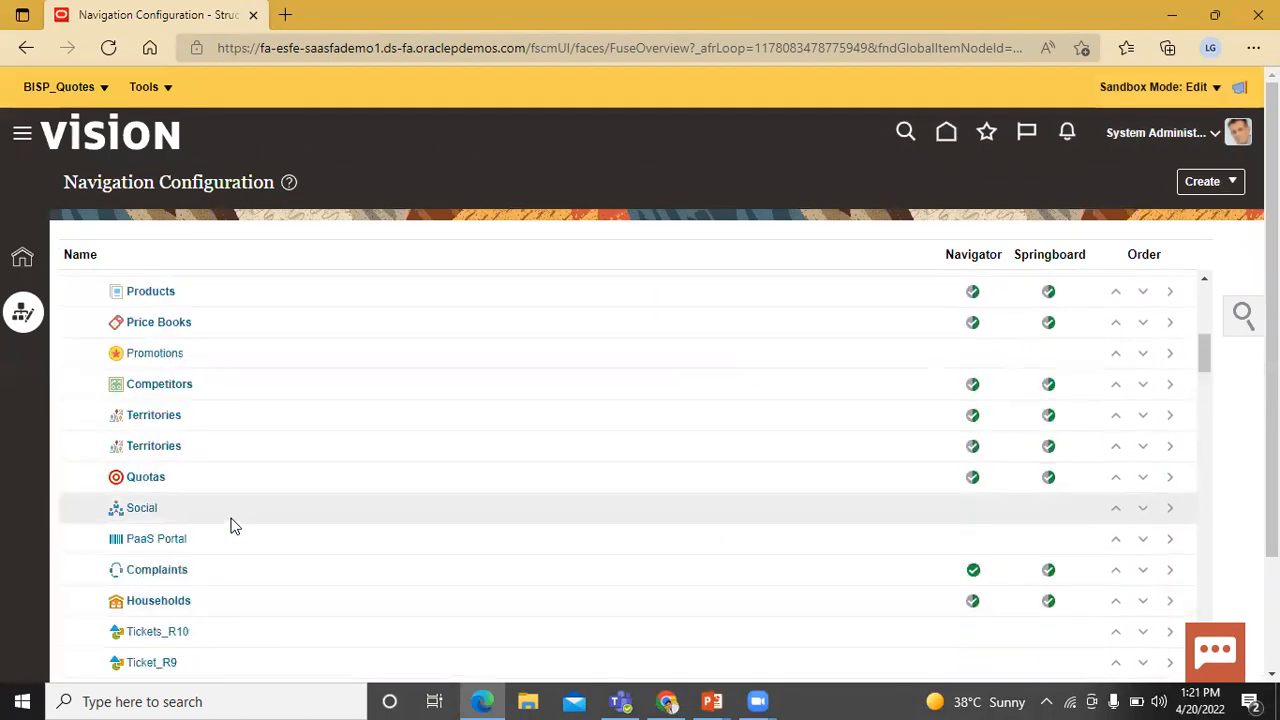
{"action": "scroll", "coordinate": [231, 526], "scroll_direction": "up", "scroll_amount": 1}
{"action": "scroll", "coordinate": [231, 526], "scroll_direction": "up", "scroll_amount": 3}
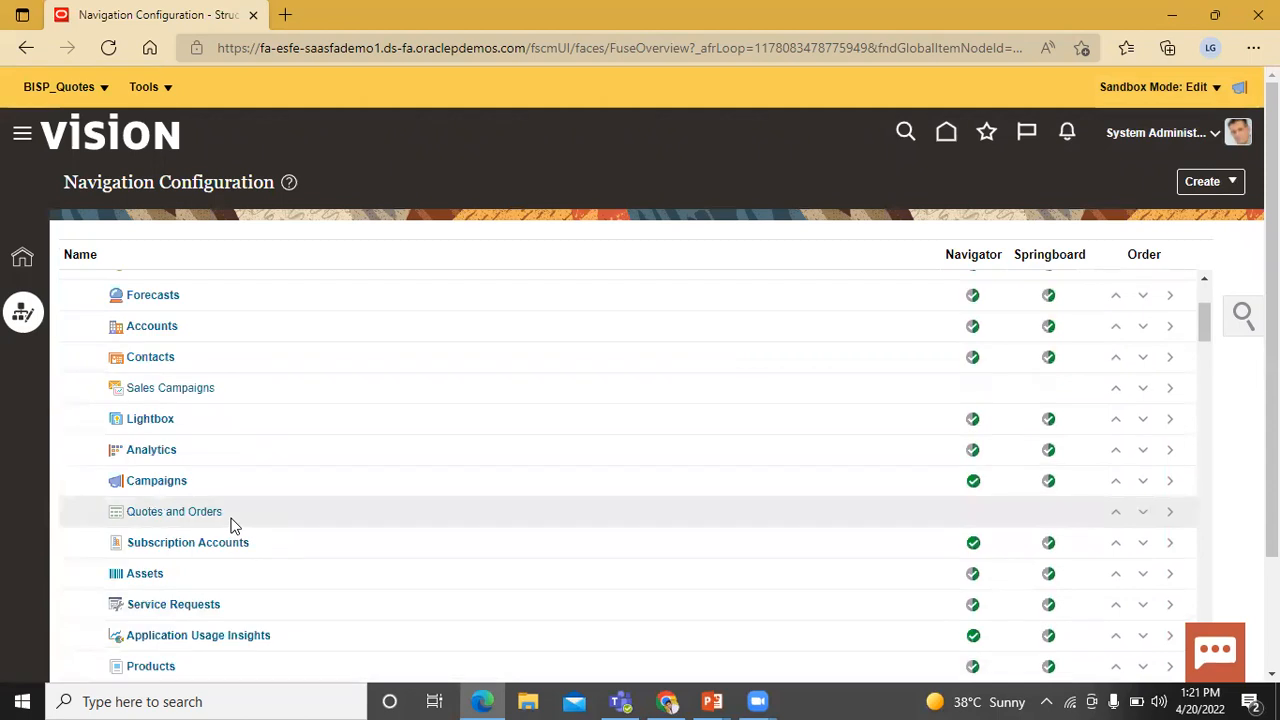
{"action": "scroll", "coordinate": [231, 526], "scroll_direction": "up", "scroll_amount": 2}
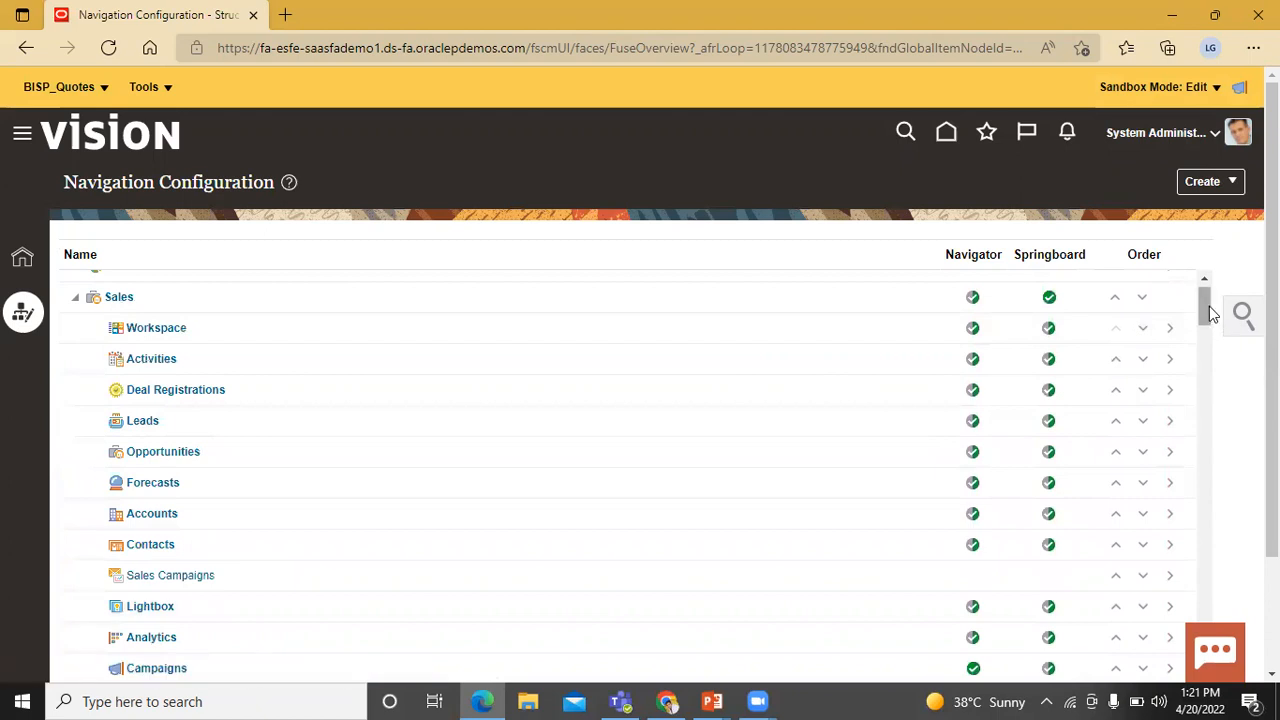
{"action": "left_click_drag", "start_coordinate": [1206, 316], "coordinate": [1208, 332]}
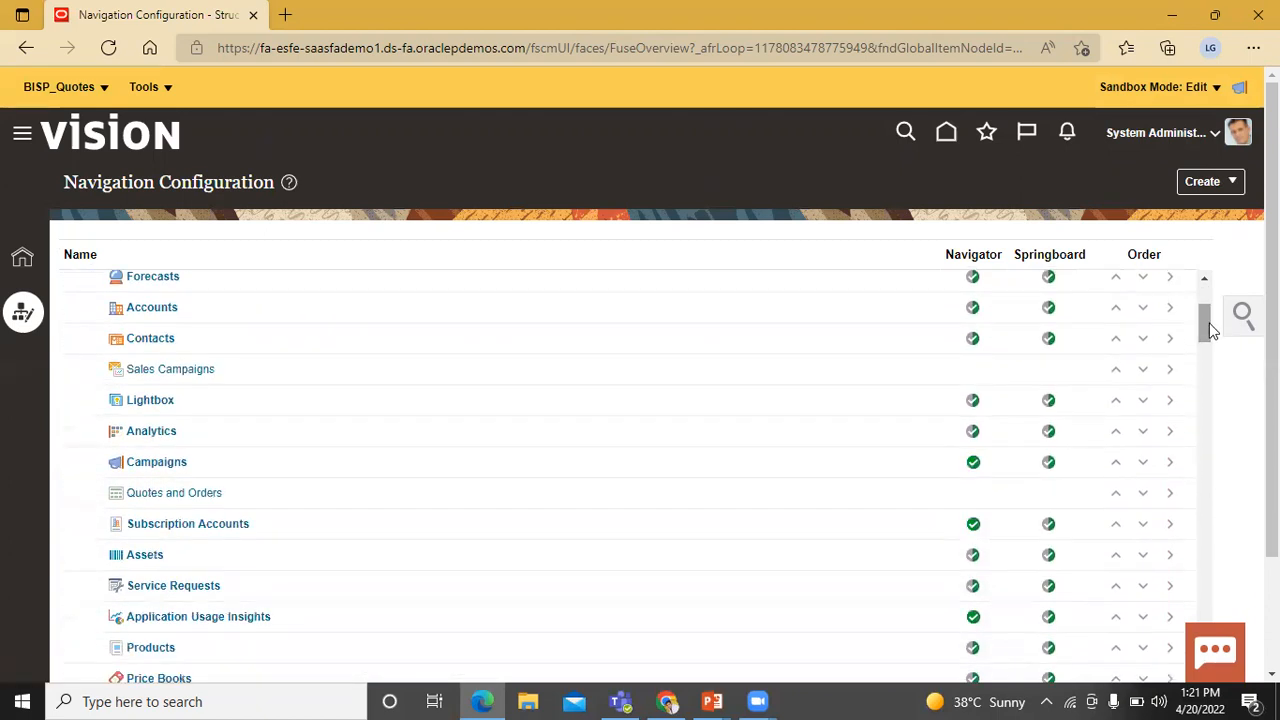
{"action": "left_click", "coordinate": [175, 499]}
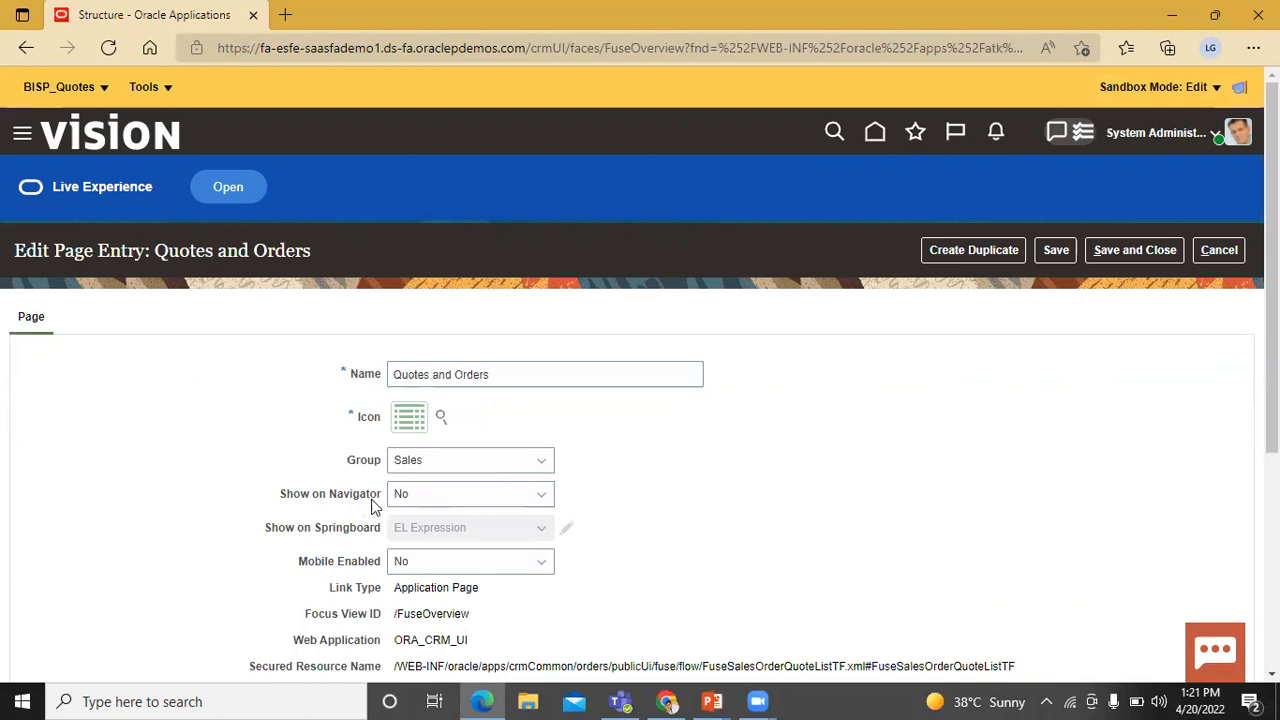
- Set Show on Navigator and Show on Springboard to Yes for Quotes and Orders, and save and close the entry
{"action": "left_click", "coordinate": [545, 501]}
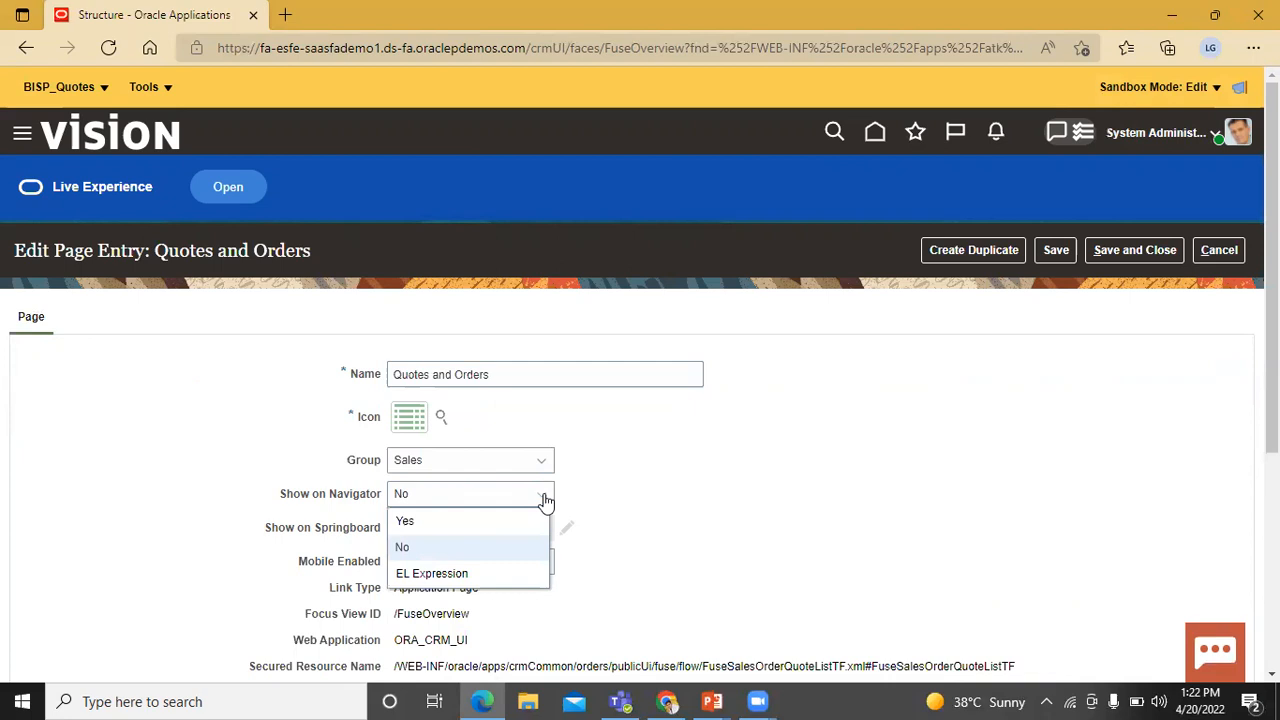
{"action": "left_click", "coordinate": [471, 522]}
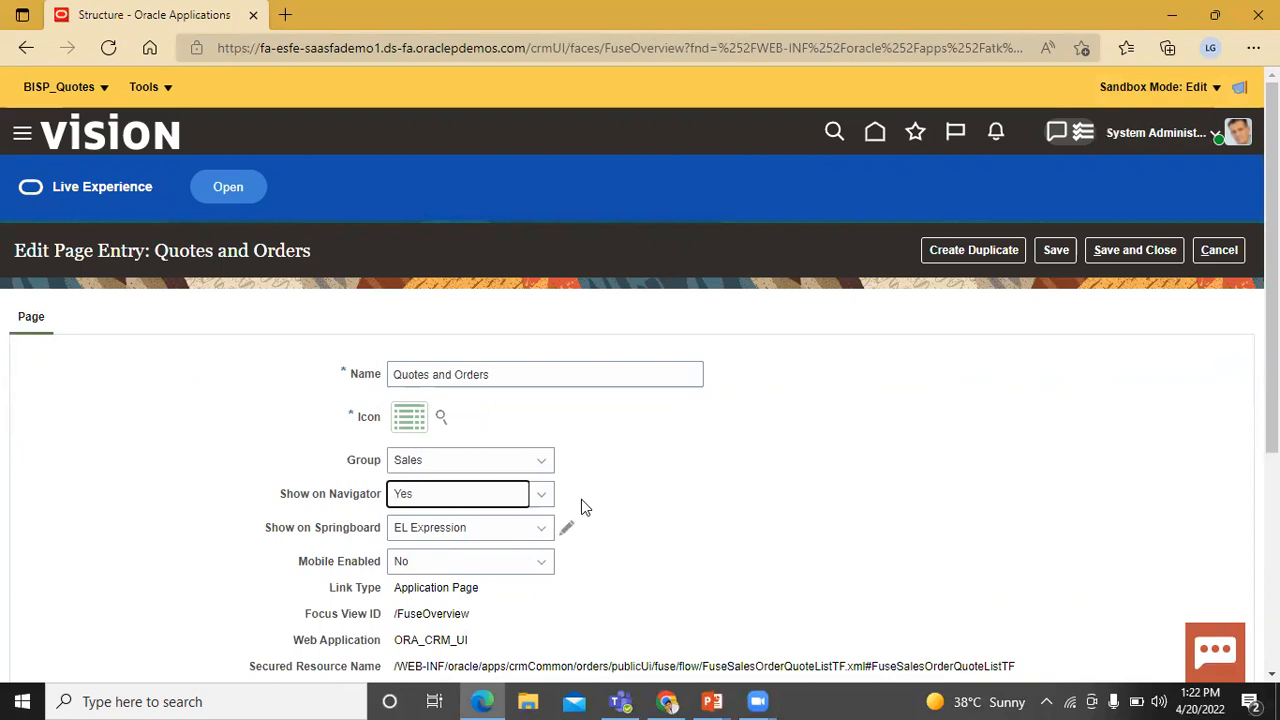
{"action": "left_click", "coordinate": [538, 531]}
{"action": "left_click", "coordinate": [523, 554]}
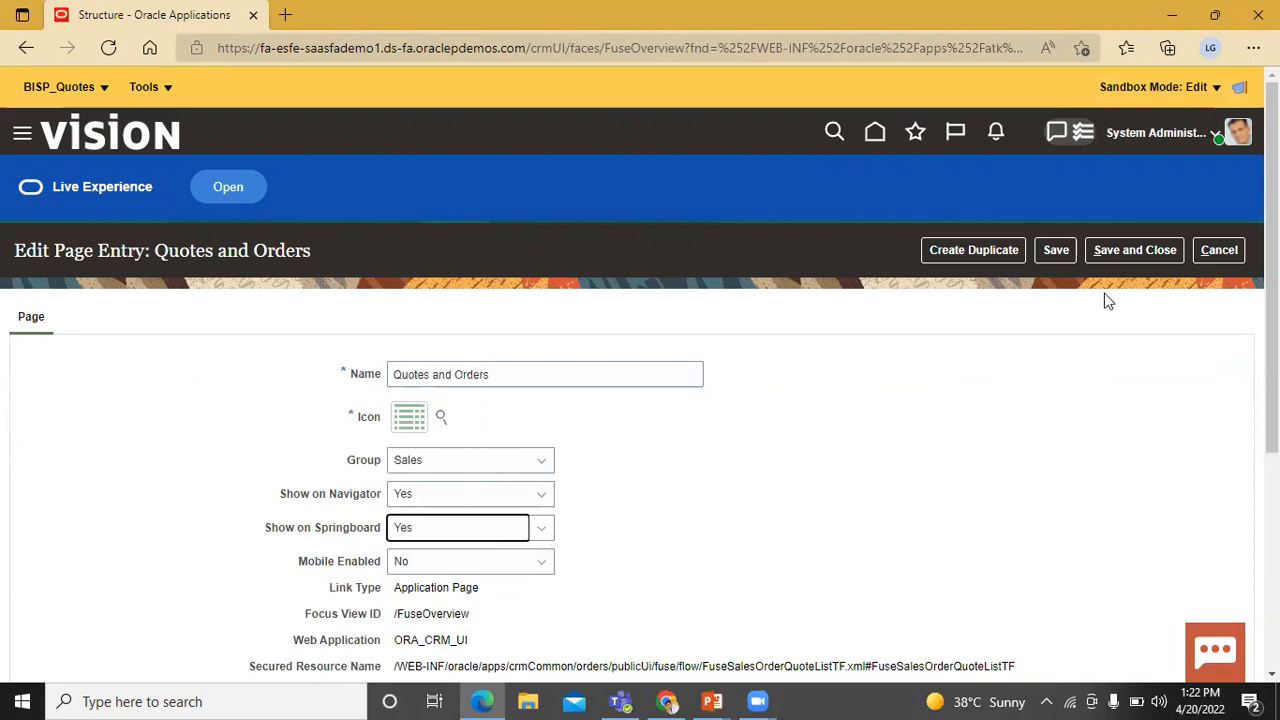
{"action": "left_click", "coordinate": [1121, 255]}
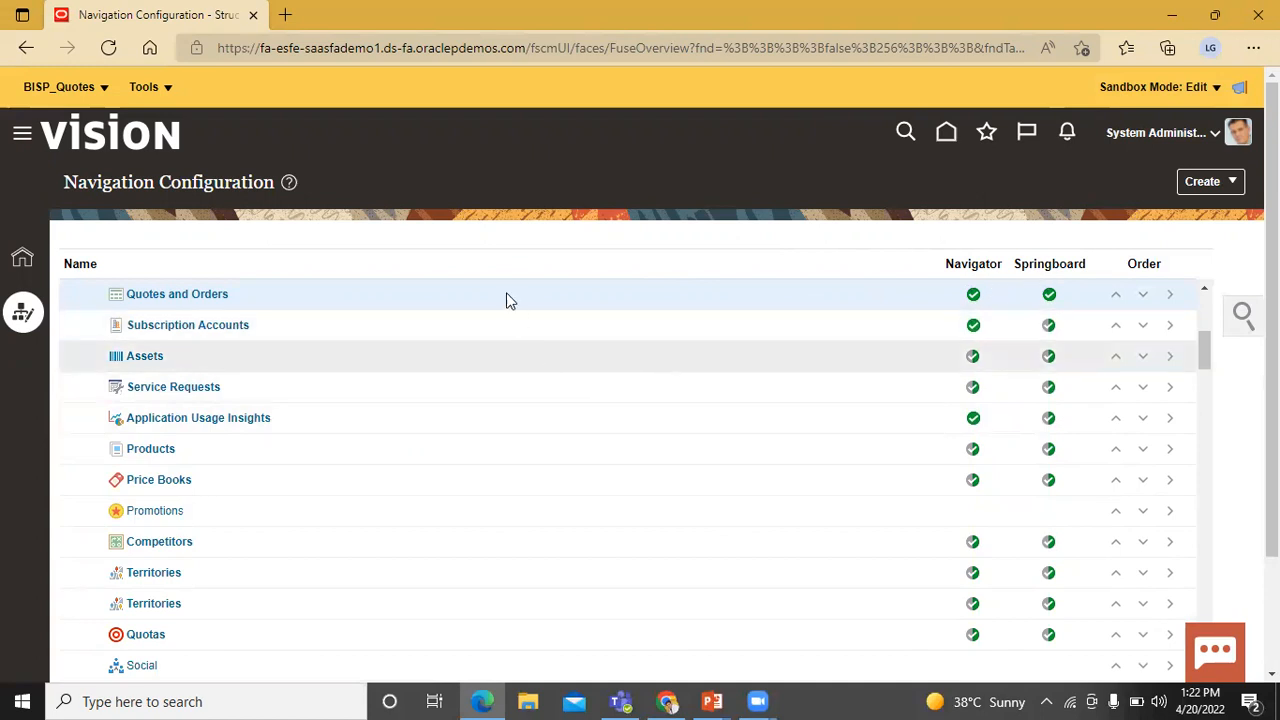
- Open the Quotes and Orders page from the Sales group to check the new navigation entry
{"action": "left_click", "coordinate": [22, 140]}
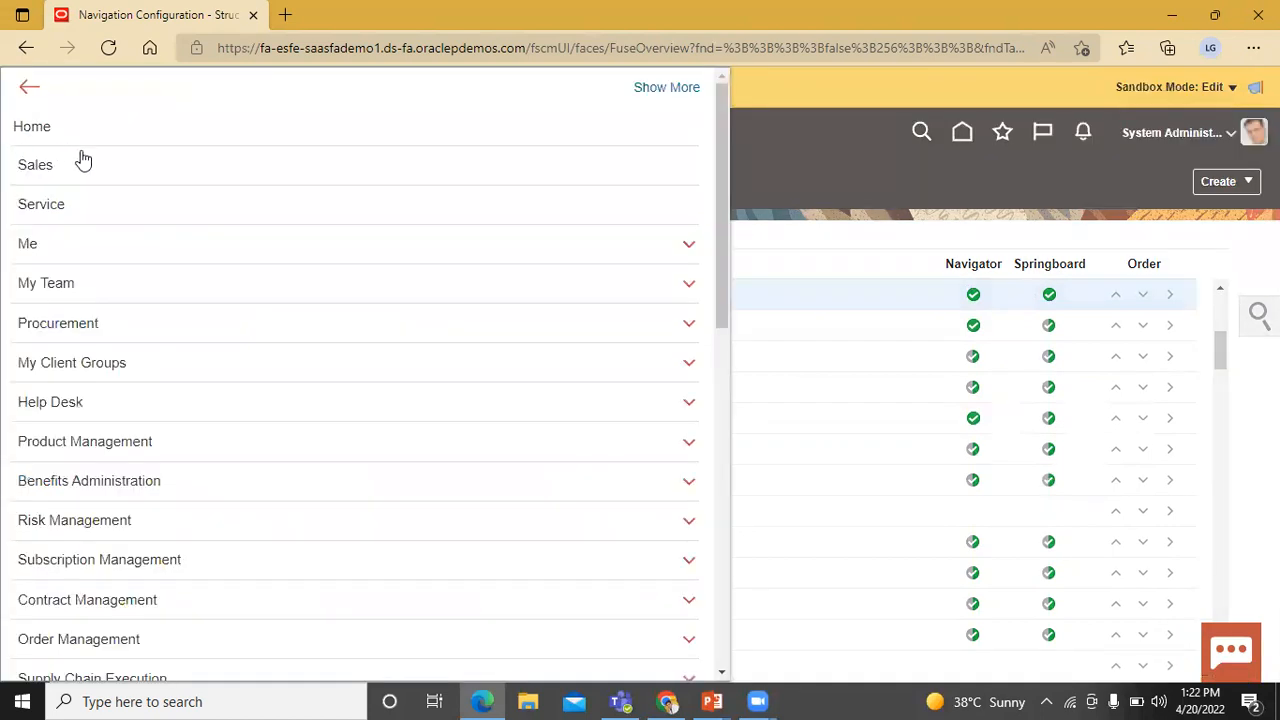
{"action": "left_click", "coordinate": [90, 168]}
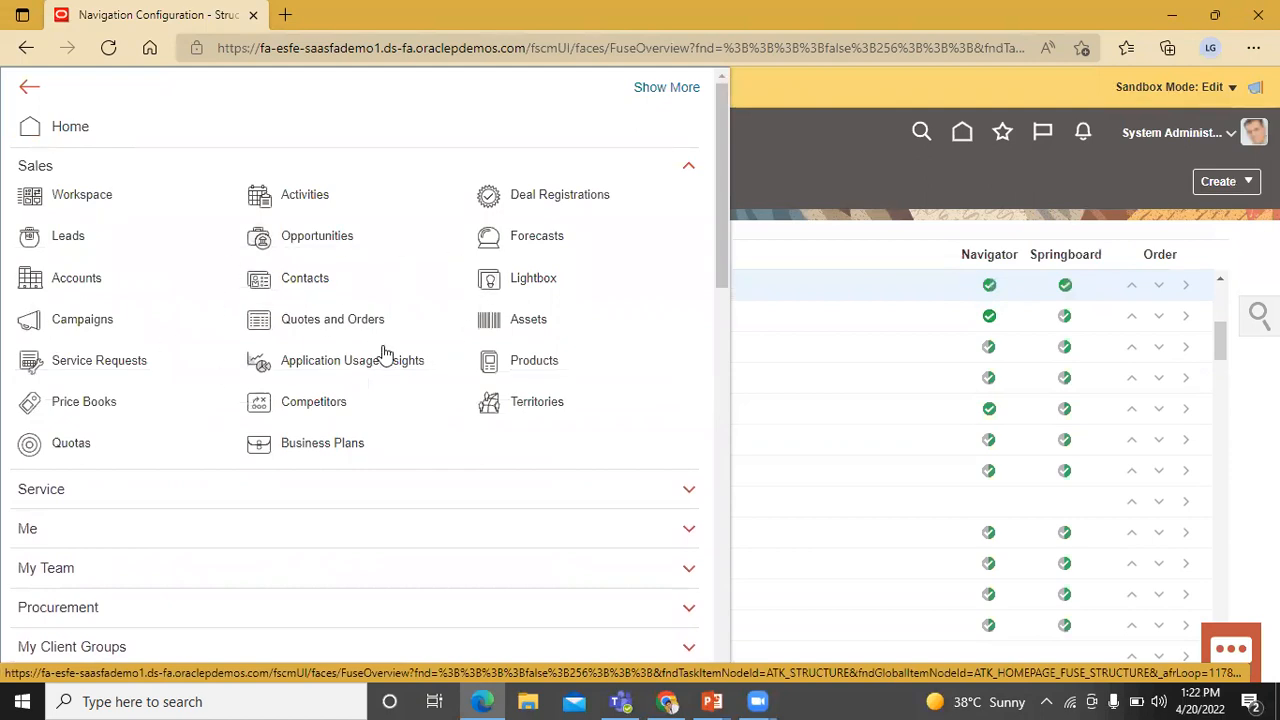
{"action": "left_click", "coordinate": [307, 319]}
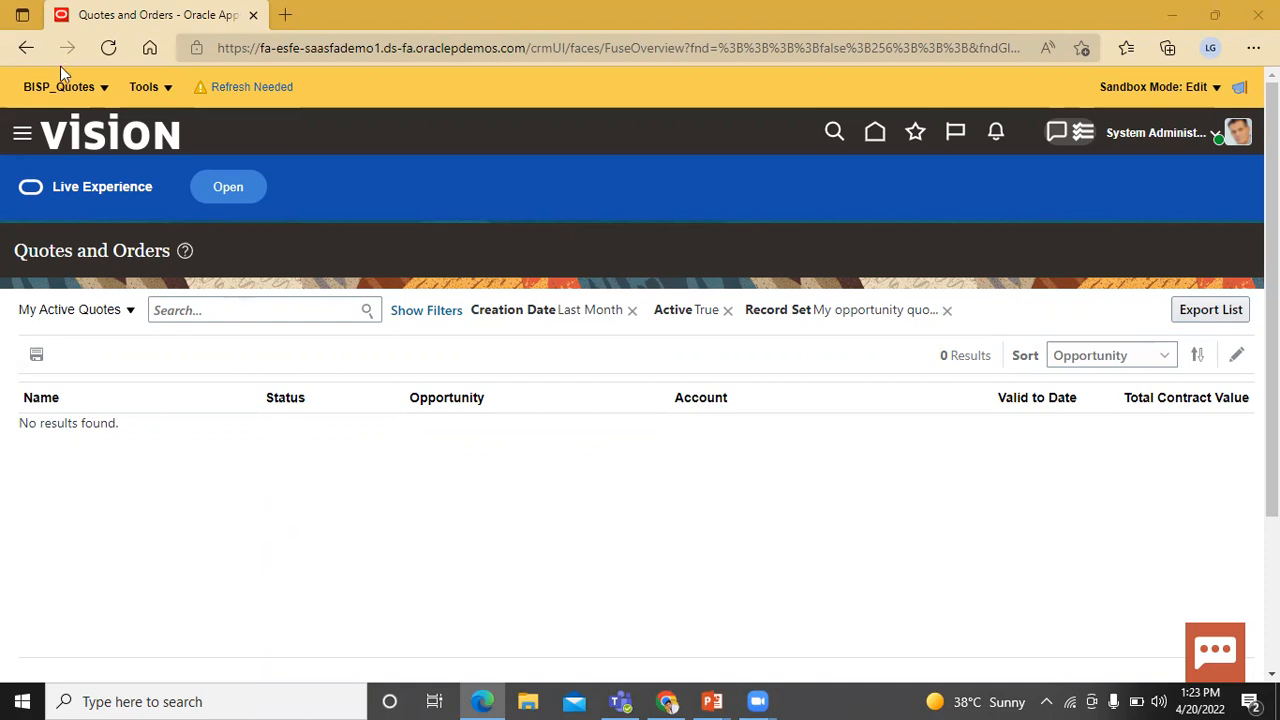
- Start publishing the BISP_Quotes sandbox and continue to its details page, leaving Quotes and Orders without saving
{"action": "left_click", "coordinate": [84, 89]}
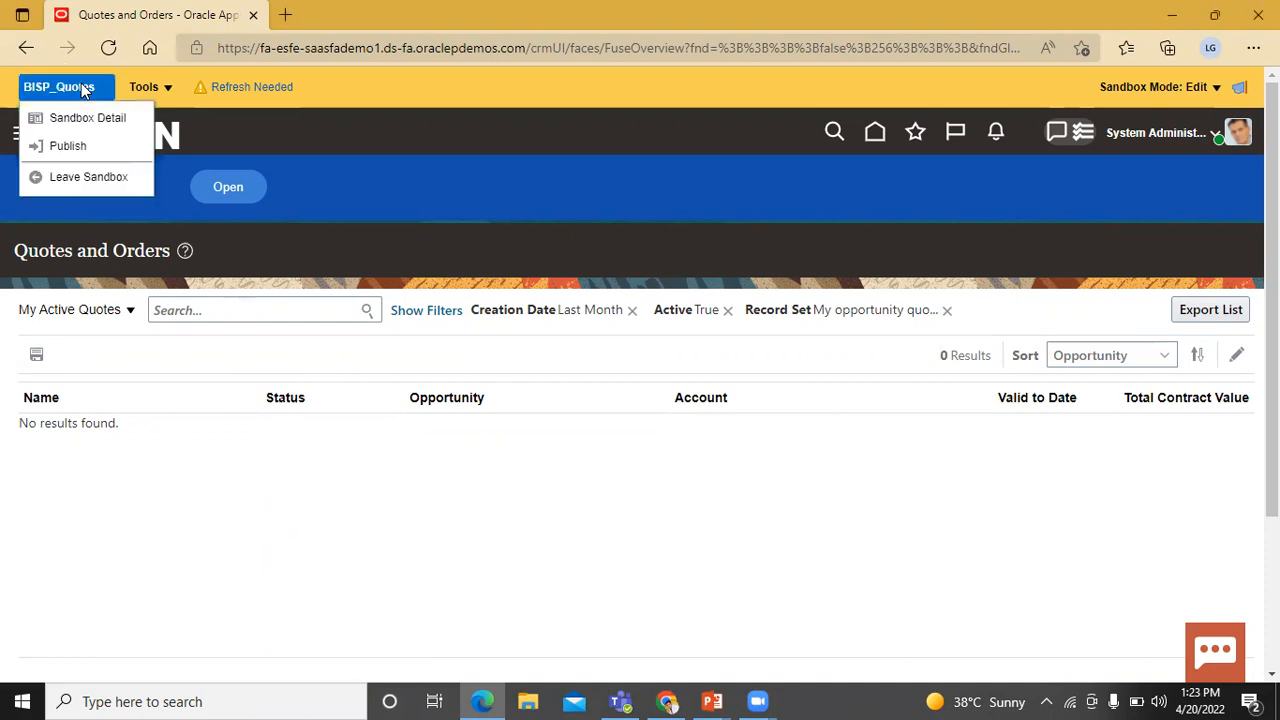
{"action": "left_click", "coordinate": [89, 147]}
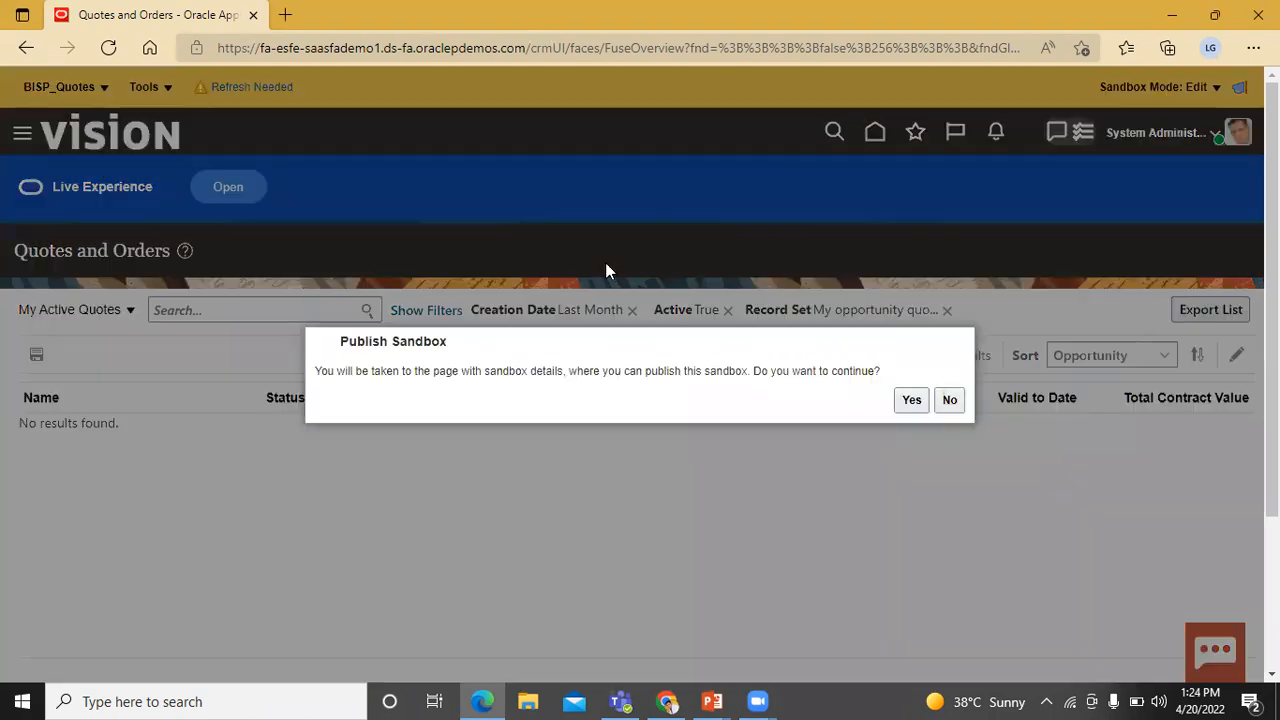
{"action": "left_click", "coordinate": [913, 402]}
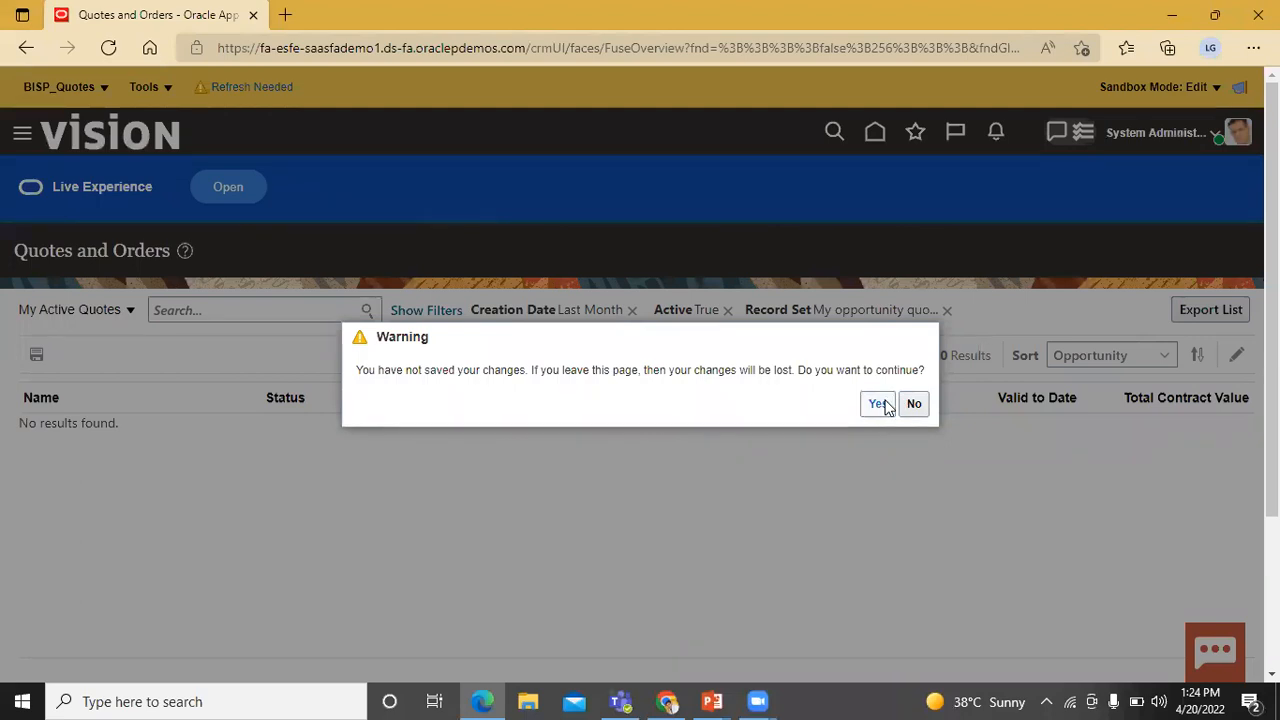
{"action": "left_click", "coordinate": [884, 407]}
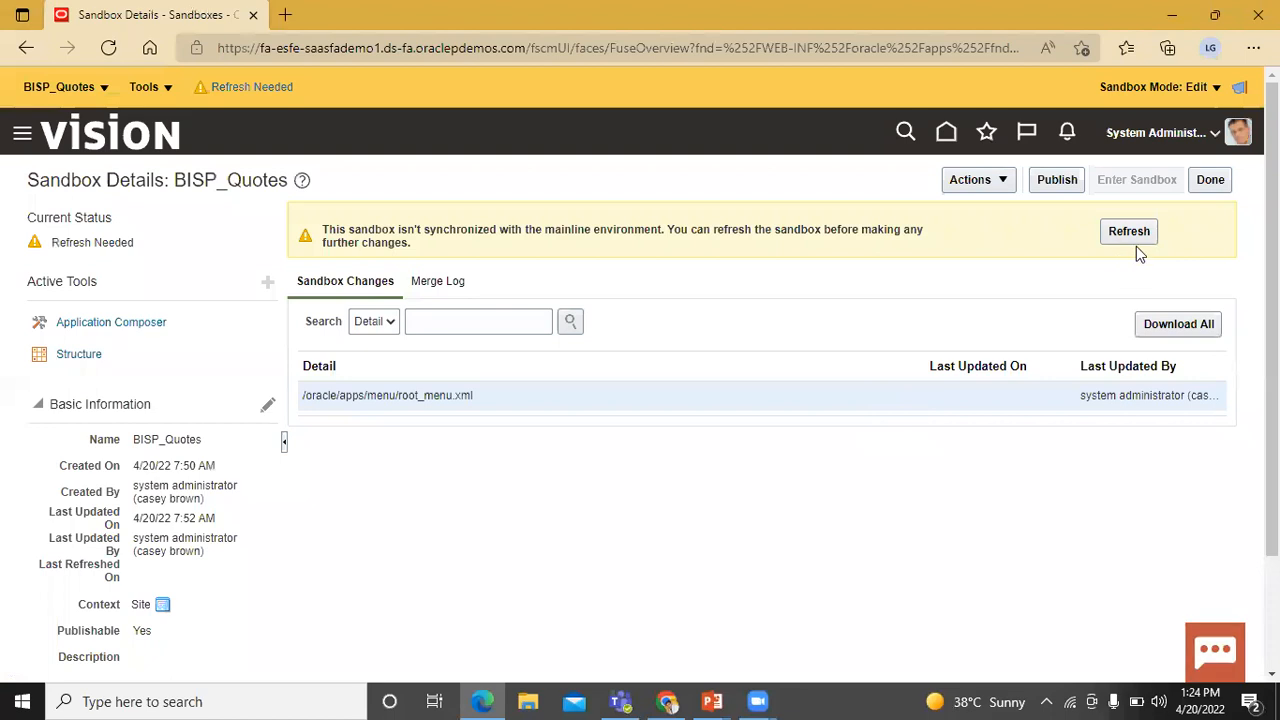
- Refresh the BISP_Quotes sandbox to synchronize it with the mainline environment, and publish it
{"action": "left_click", "coordinate": [1136, 231]}
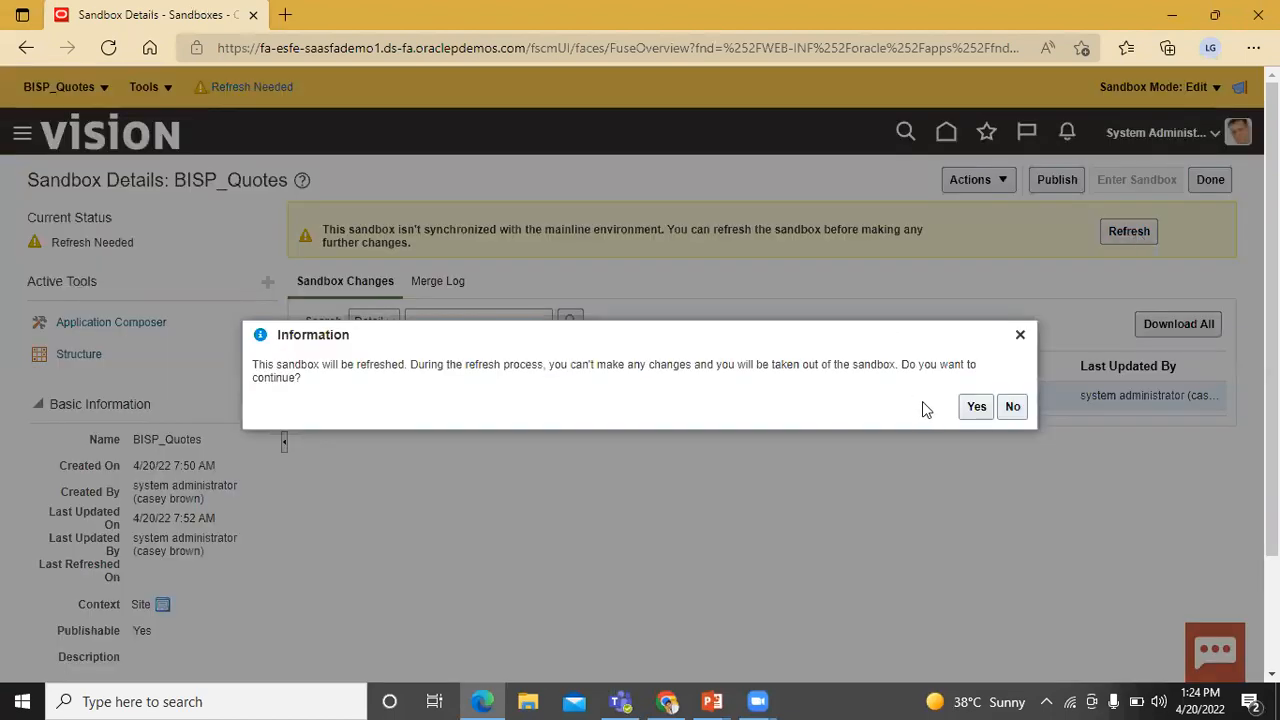
{"action": "left_click", "coordinate": [975, 407]}
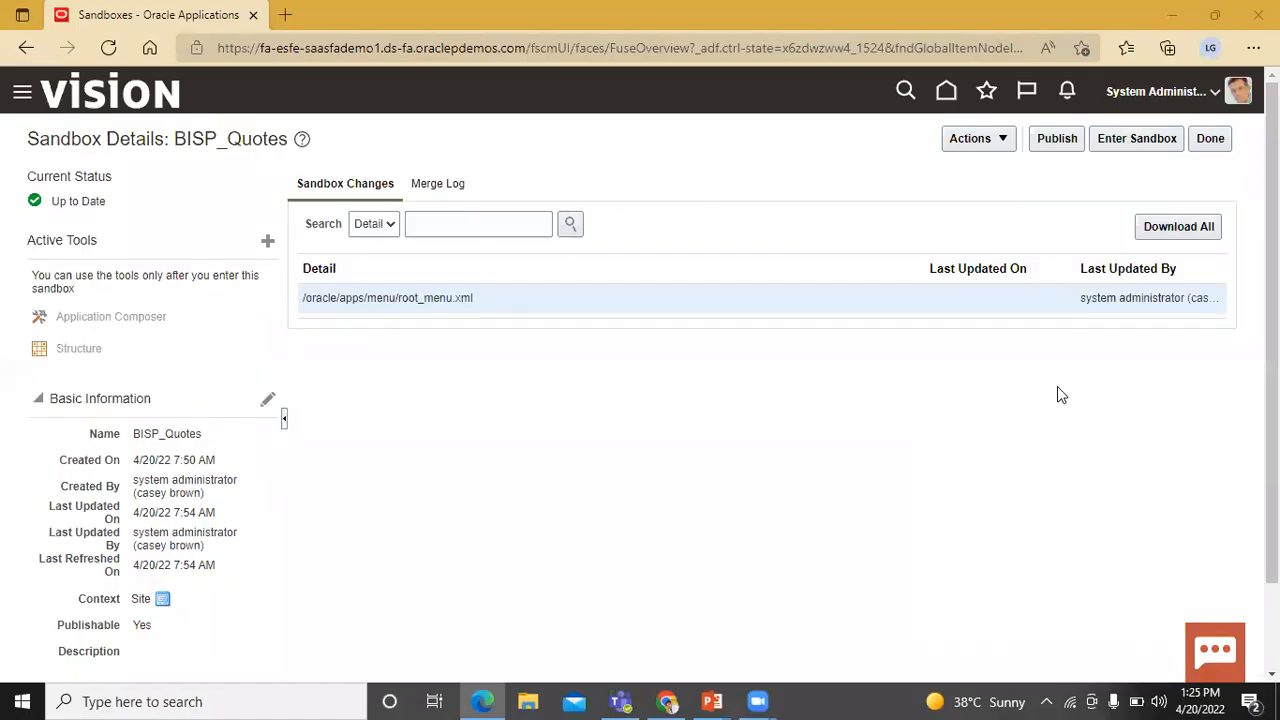
{"action": "left_click", "coordinate": [1048, 139]}
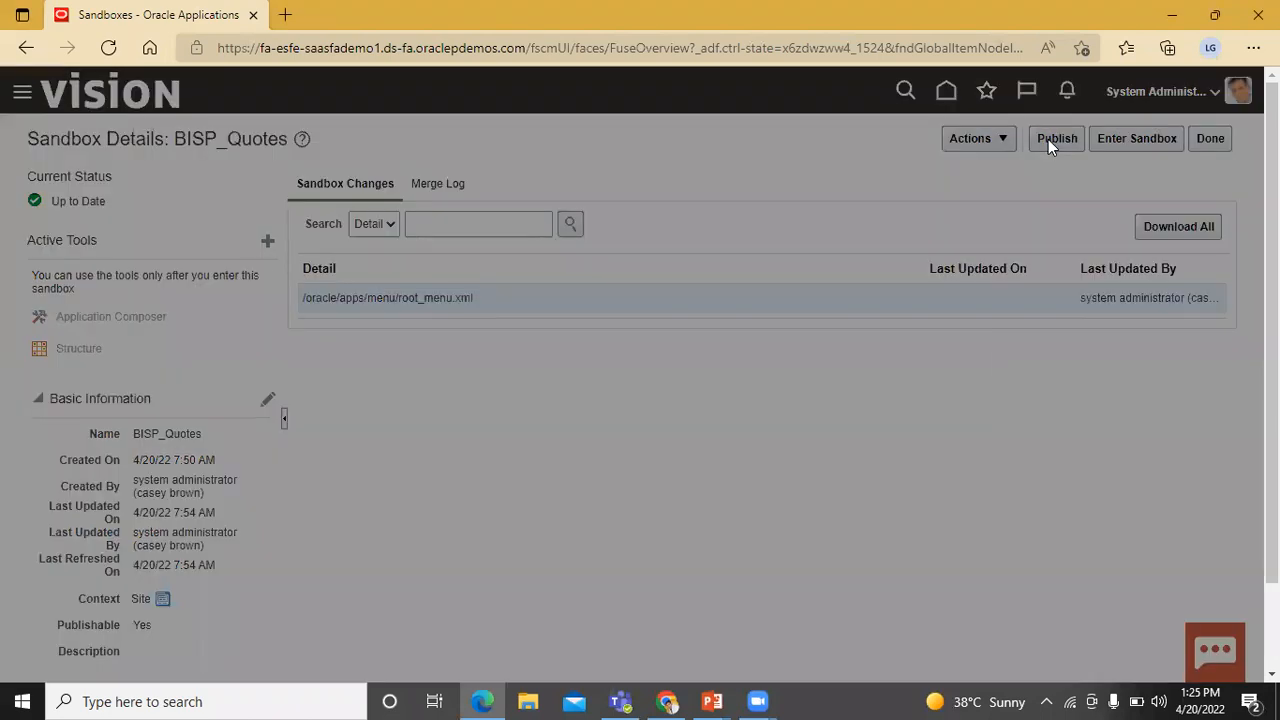
{"action": "left_click", "coordinate": [910, 407]}
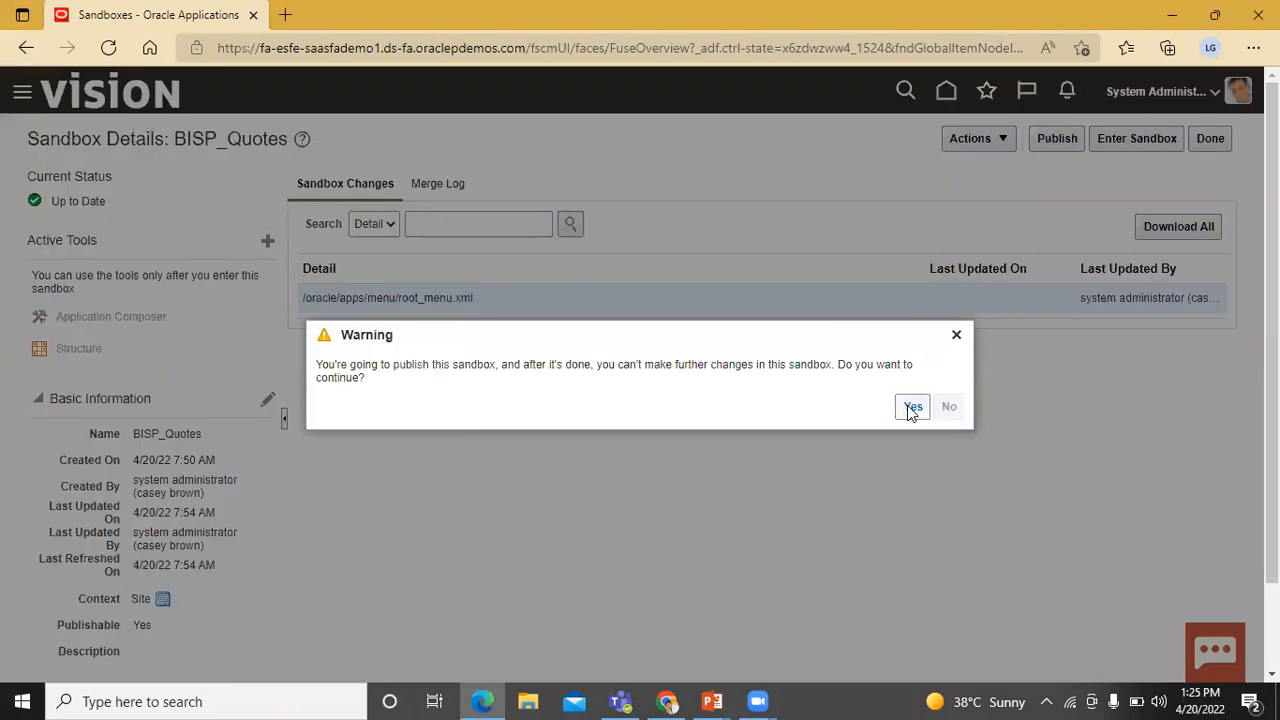